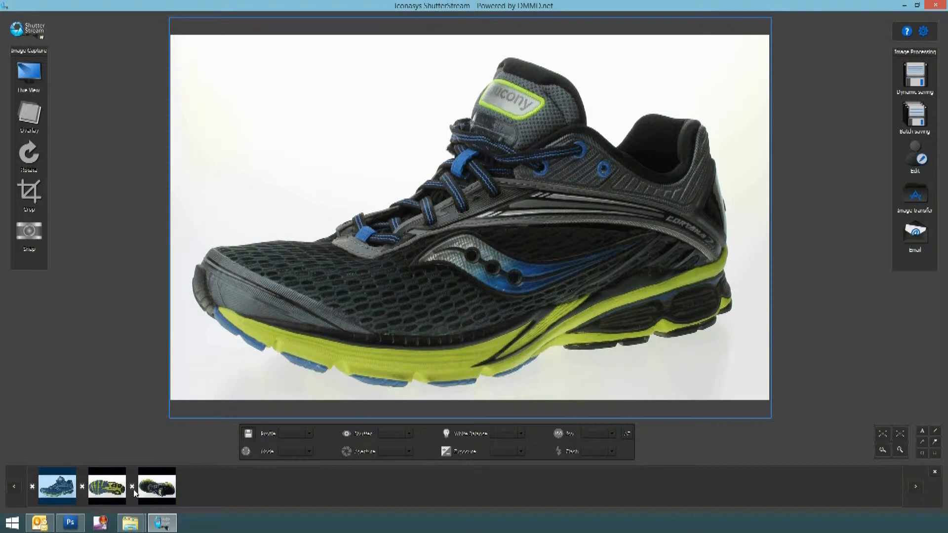
Open Dynamic Saving, set the master name to Shoe and turn off sequential naming
{"action": "left_click", "coordinate": [907, 81]}
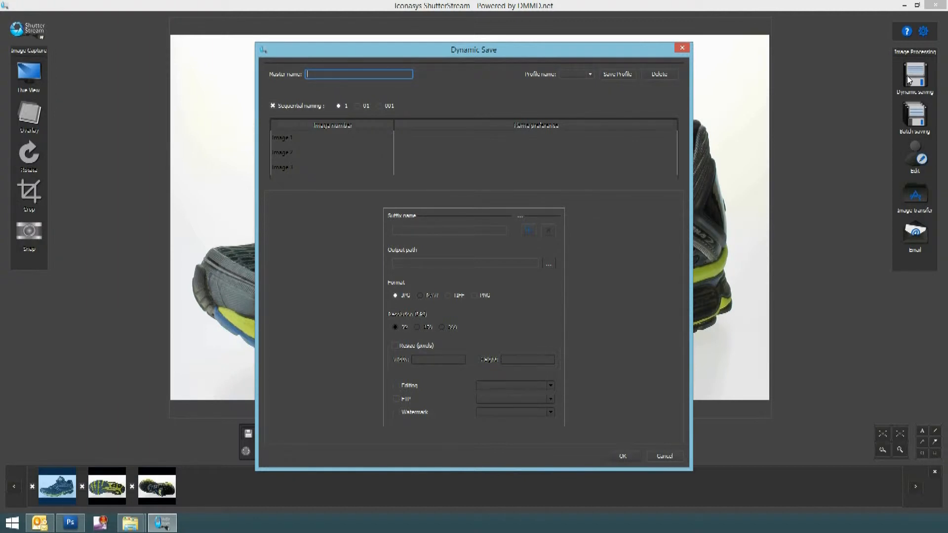
{"action": "type", "text": "Shoe"}
{"action": "left_click", "coordinate": [273, 105]}
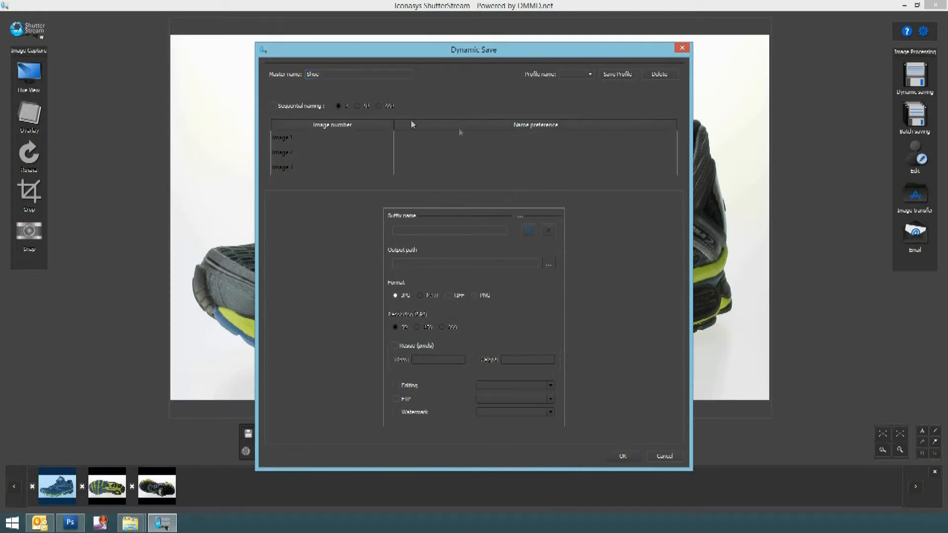
Enter the name preferences side, bottom and top for images 1, 2 and 3
{"action": "left_click", "coordinate": [441, 132]}
{"action": "left_click", "coordinate": [439, 137]}
{"action": "type", "text": "side"}
{"action": "key", "text": "Return"}
{"action": "type", "text": "-bottom"}
{"action": "key", "text": "Return"}
{"action": "type", "text": "-top"}
Set the first output's suffix to web and its output path to the desktop folder Product Images 500w
{"action": "left_click", "coordinate": [405, 231]}
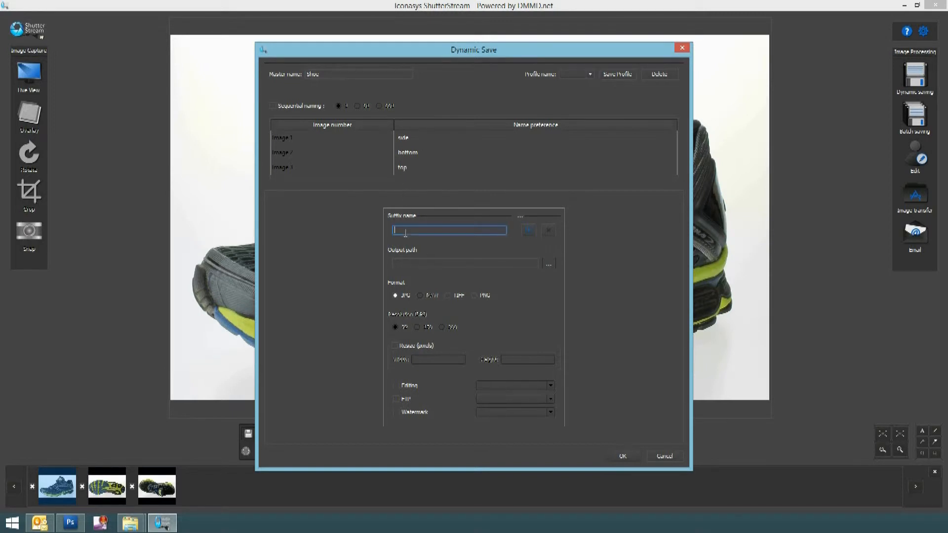
{"action": "type", "text": "wel"}
{"action": "left_click", "coordinate": [549, 264]}
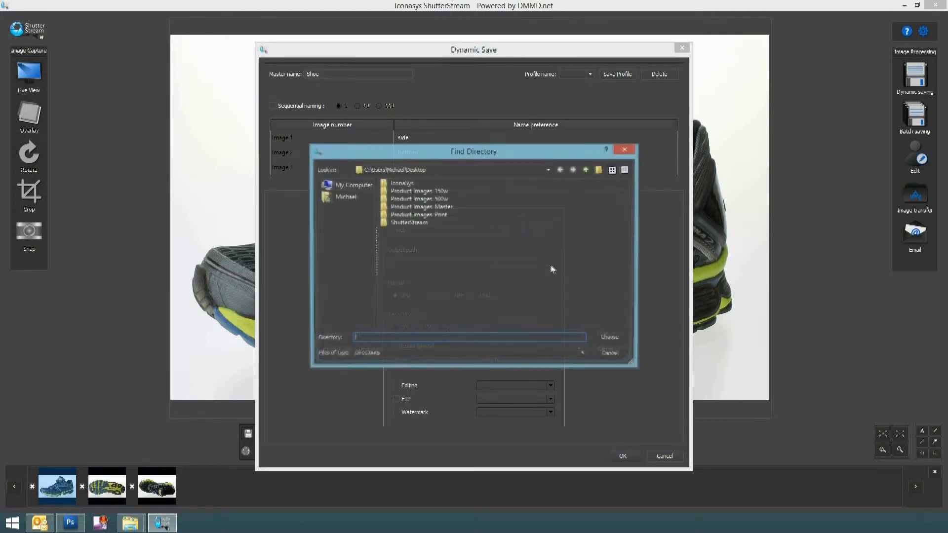
{"action": "double_click", "coordinate": [420, 200]}
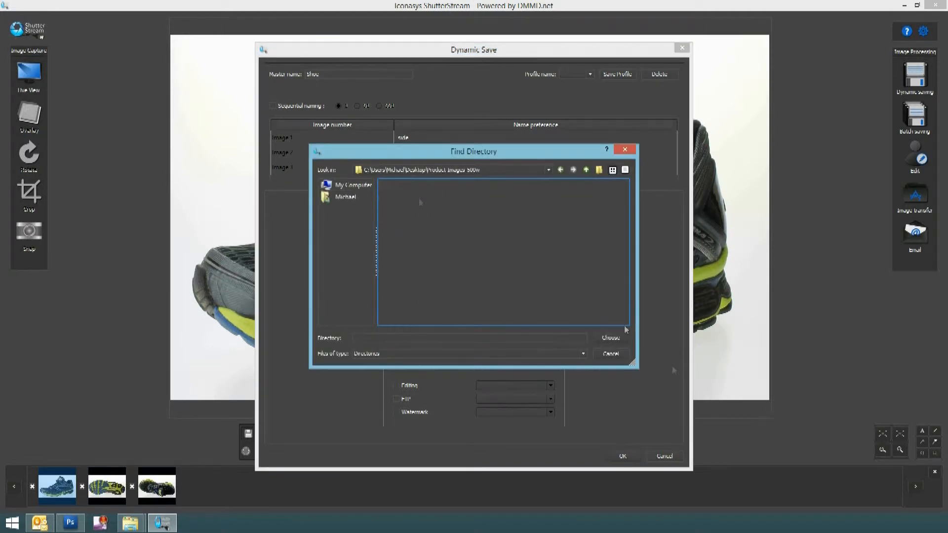
{"action": "left_click", "coordinate": [617, 338]}
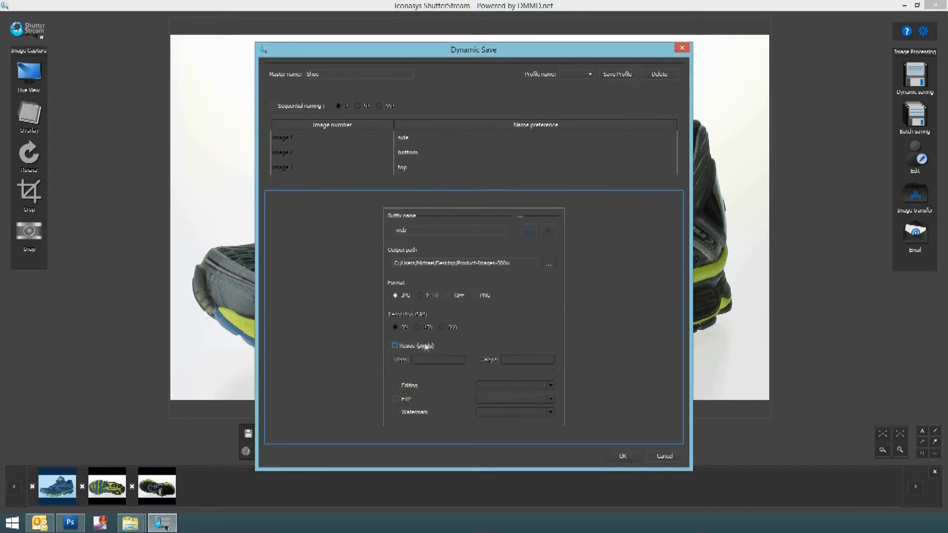
Enable resizing for the first output with a width of 500 pixels
{"action": "left_click", "coordinate": [395, 345]}
{"action": "left_click", "coordinate": [425, 356]}
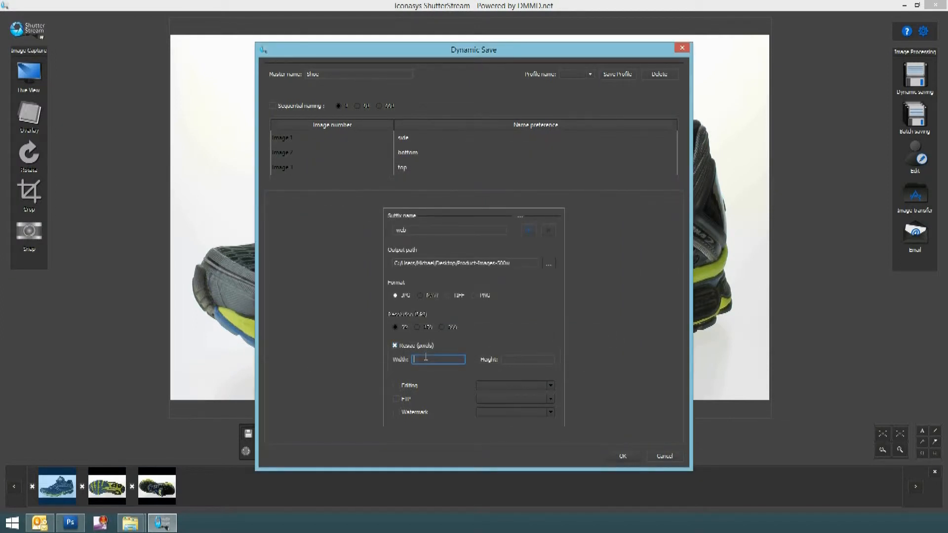
{"action": "type", "text": "500"}
Enable Editing with MyProfile, FTP with IconaSys Public and Watermark with IconaSys for the first output
{"action": "left_click", "coordinate": [395, 385]}
{"action": "left_click", "coordinate": [549, 386]}
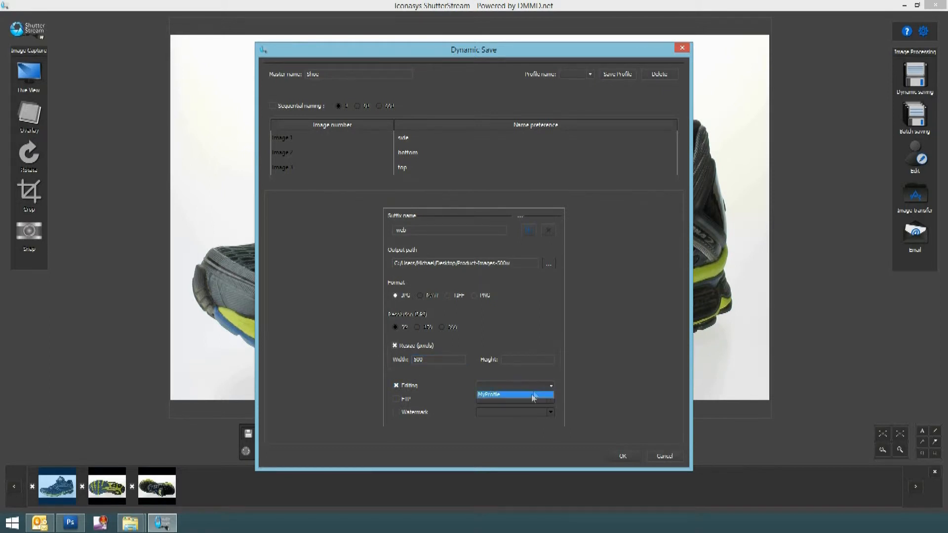
{"action": "left_click", "coordinate": [531, 394]}
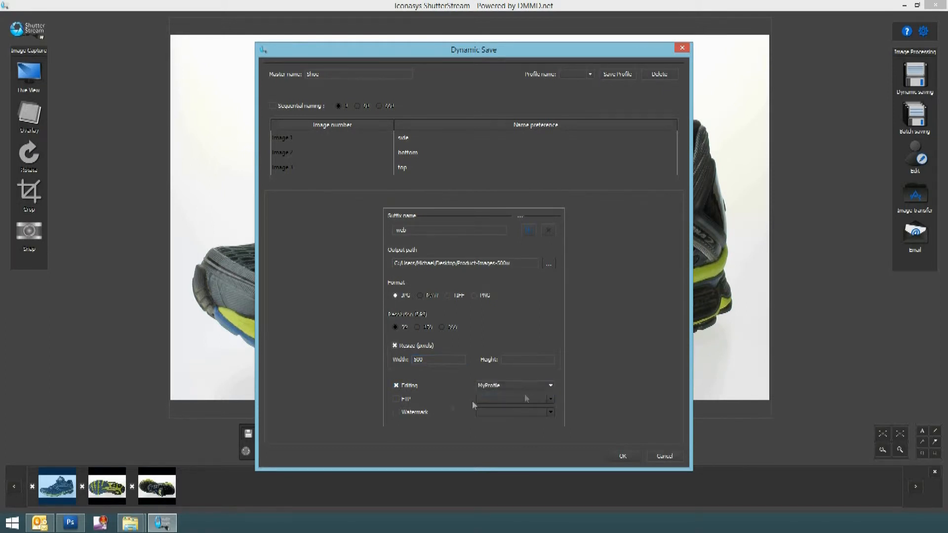
{"action": "left_click", "coordinate": [397, 399]}
{"action": "left_click", "coordinate": [502, 397]}
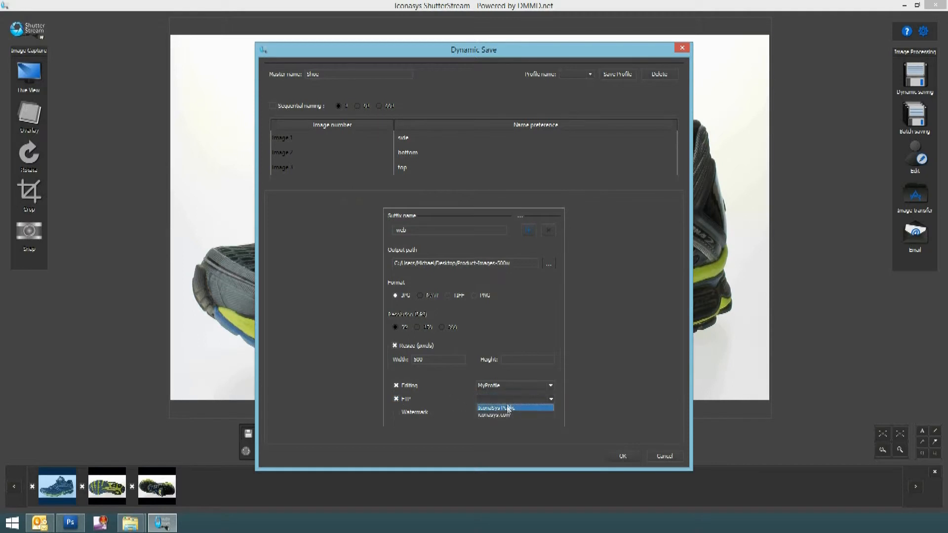
{"action": "left_click", "coordinate": [507, 408]}
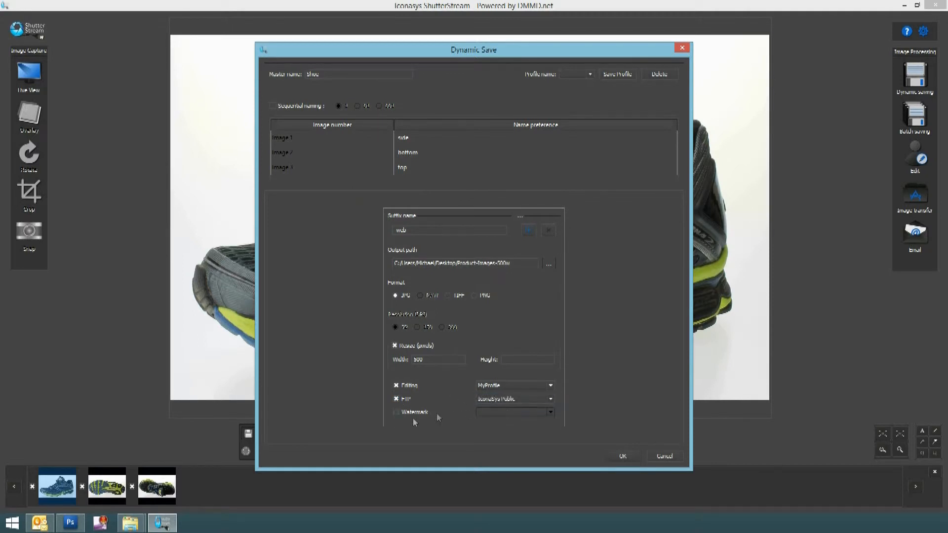
{"action": "left_click", "coordinate": [405, 411]}
{"action": "left_click", "coordinate": [513, 412]}
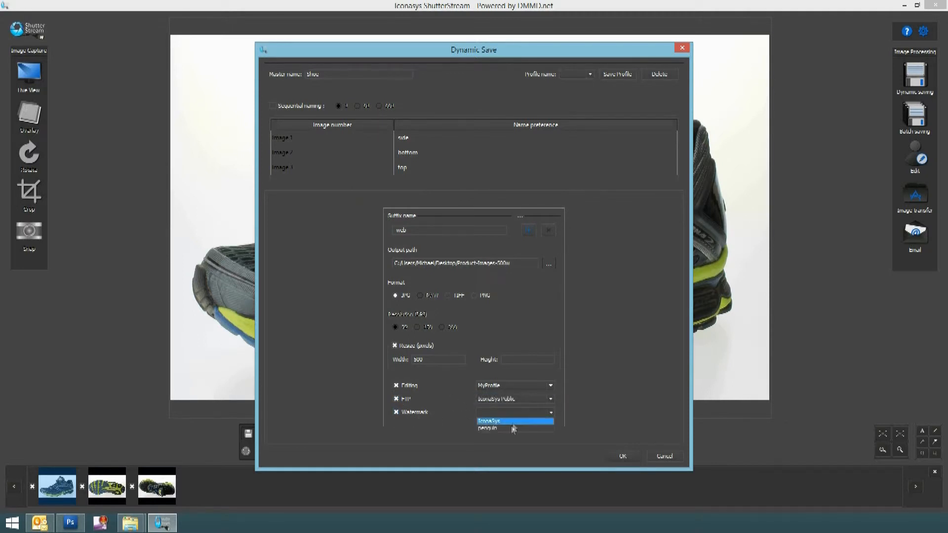
{"action": "left_click", "coordinate": [511, 421]}
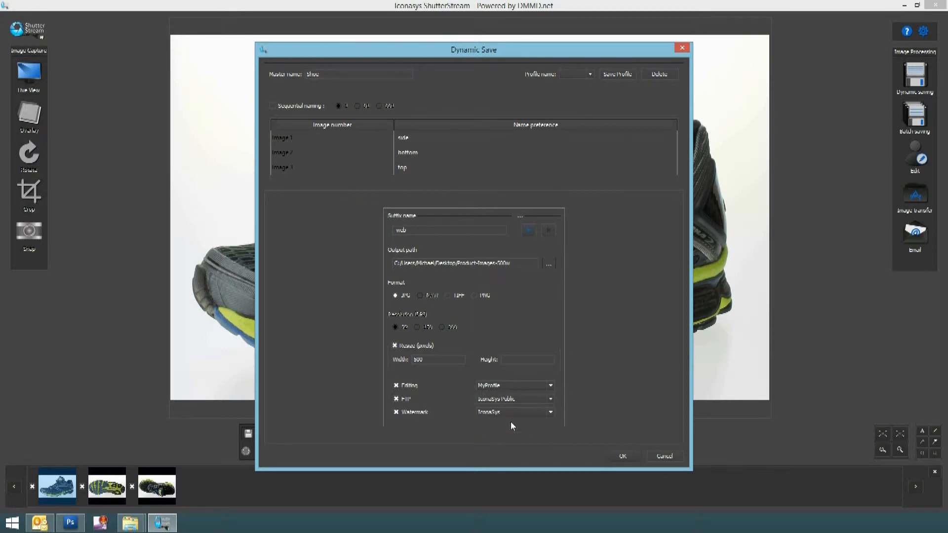
Add a second output and set its suffix to print
{"action": "left_click", "coordinate": [527, 230]}
{"action": "left_click", "coordinate": [528, 230]}
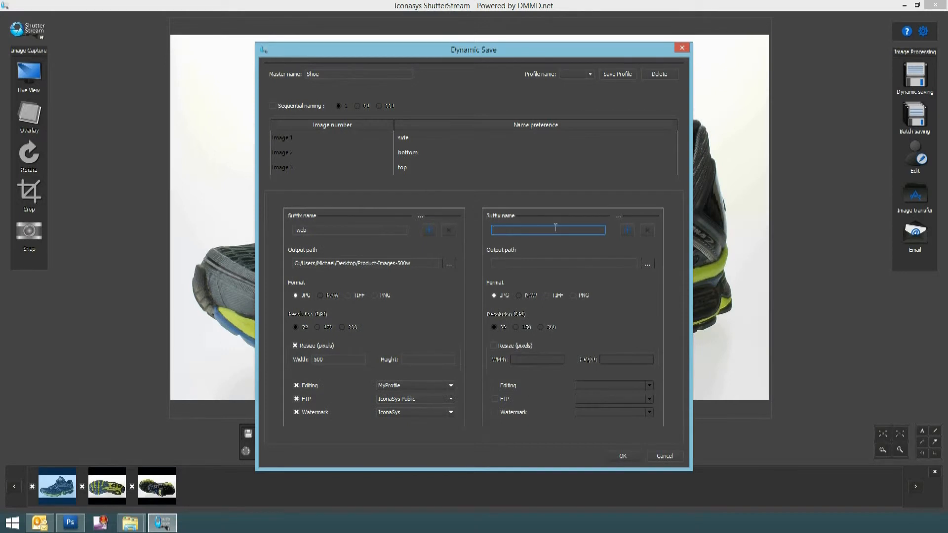
{"action": "type", "text": "print"}
Set the second output's path to the desktop folder Product Images Print and its format to TIFF
{"action": "left_click", "coordinate": [647, 263]}
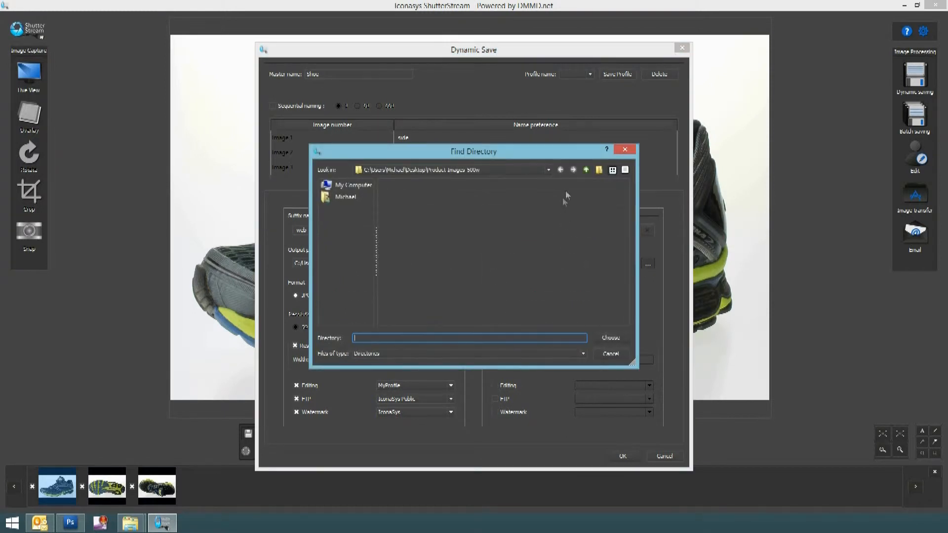
{"action": "left_click", "coordinate": [586, 169]}
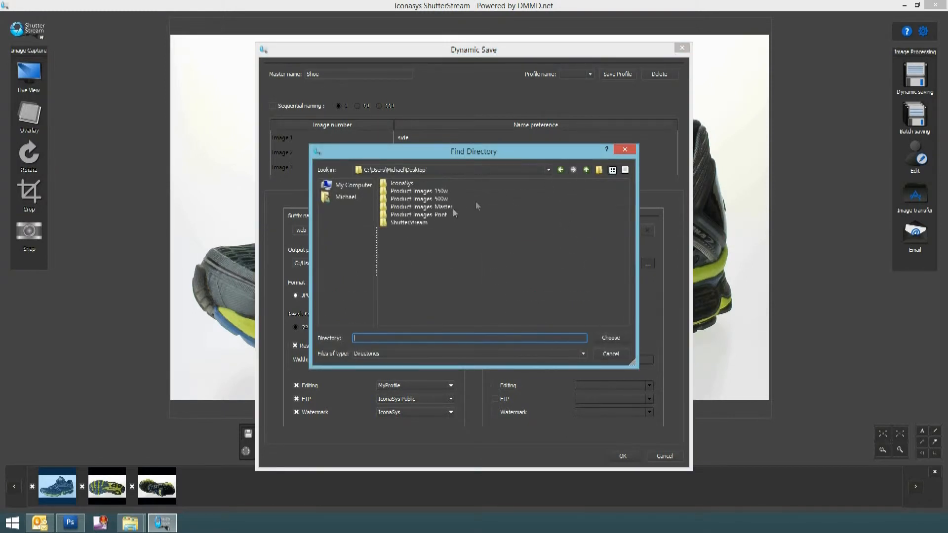
{"action": "double_click", "coordinate": [435, 214]}
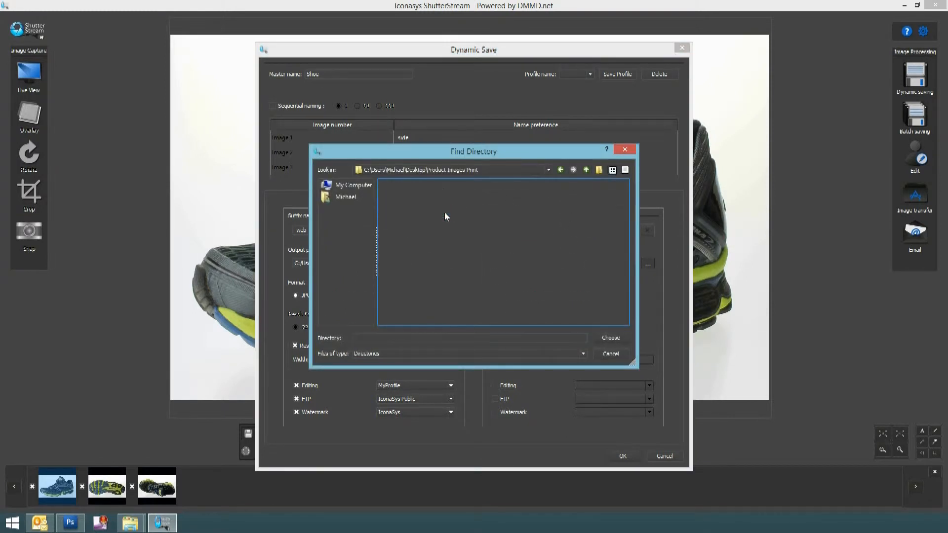
{"action": "left_click", "coordinate": [614, 338]}
{"action": "left_click", "coordinate": [547, 295]}
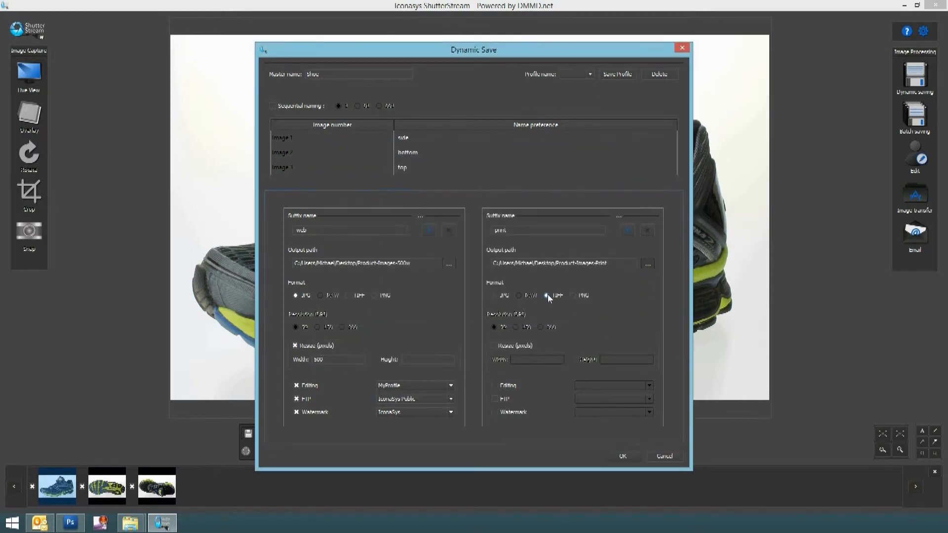
Enable resizing to a width of 2000 pixels and Editing with MyProfile for the second output
{"action": "left_click", "coordinate": [493, 345]}
{"action": "type", "text": "2000"}
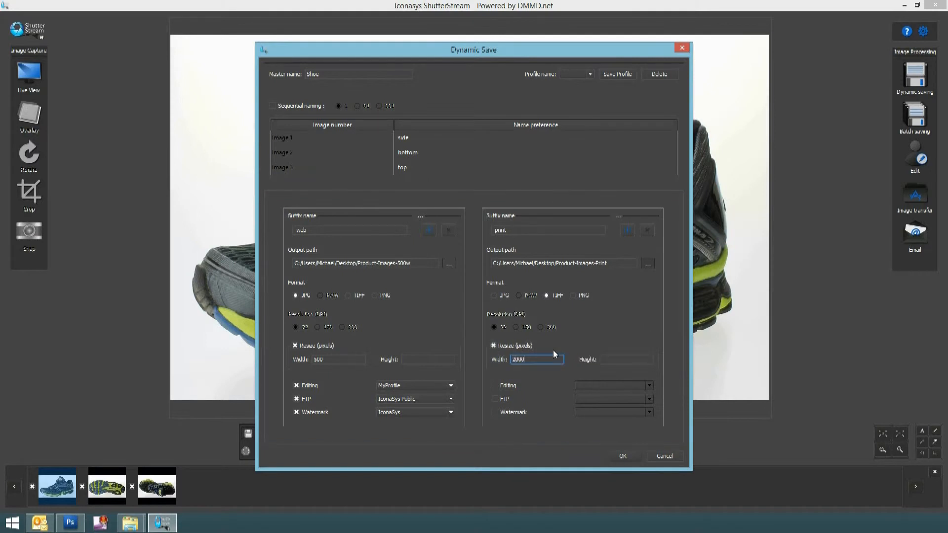
{"action": "left_click", "coordinate": [495, 385]}
{"action": "left_click", "coordinate": [612, 385]}
{"action": "left_click", "coordinate": [599, 393]}
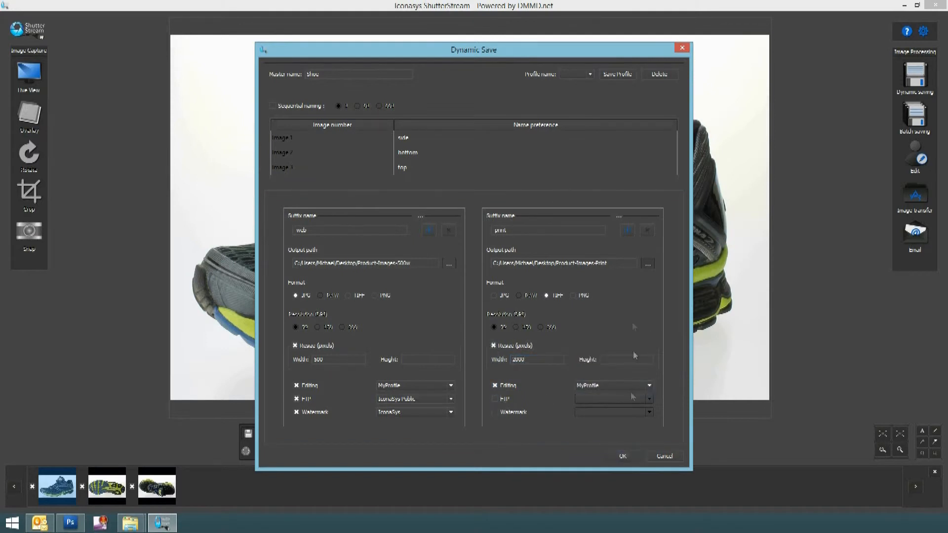
Add a third output and set its suffix to -thumbnail-
{"action": "left_click", "coordinate": [628, 232]}
{"action": "scroll", "coordinate": [430, 440], "scroll_direction": "down", "scroll_amount": 3}
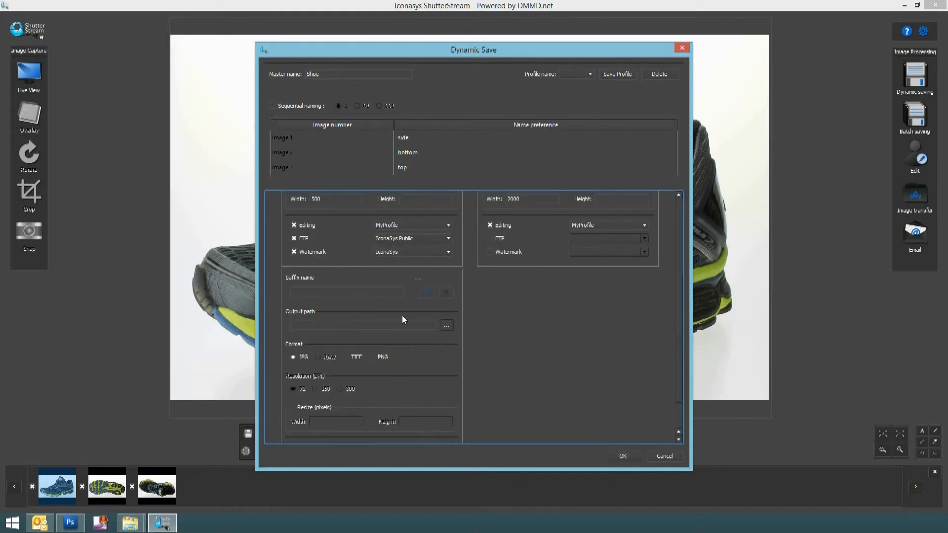
{"action": "left_click", "coordinate": [386, 292]}
{"action": "type", "text": "-thumbnail-"}
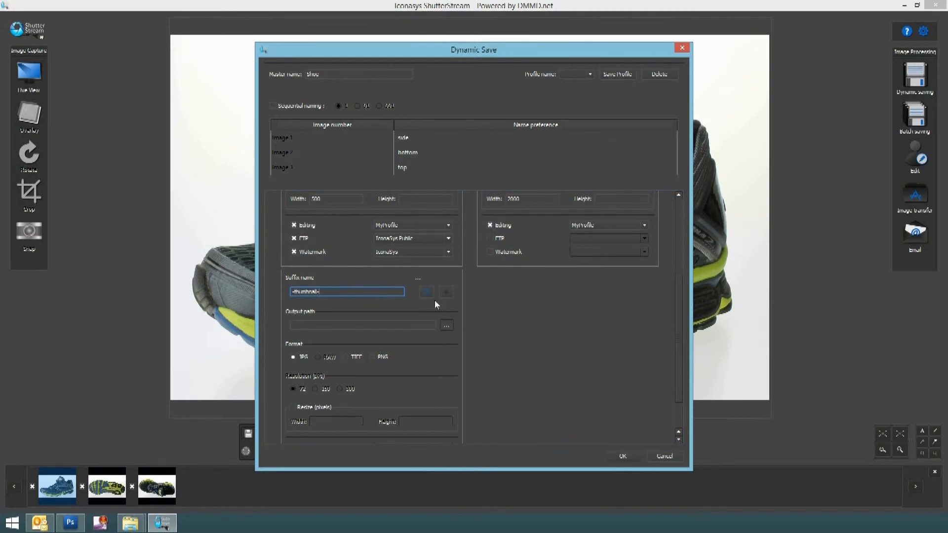
Set the third output's path to the desktop folder Product Images 150w
{"action": "left_click", "coordinate": [446, 325]}
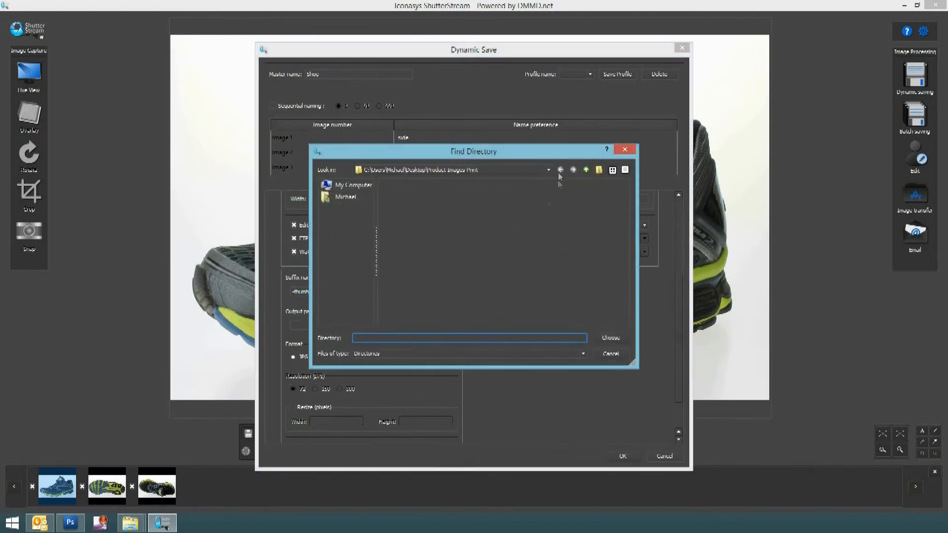
{"action": "left_click", "coordinate": [548, 171]}
{"action": "left_click", "coordinate": [548, 171]}
{"action": "left_click", "coordinate": [587, 171]}
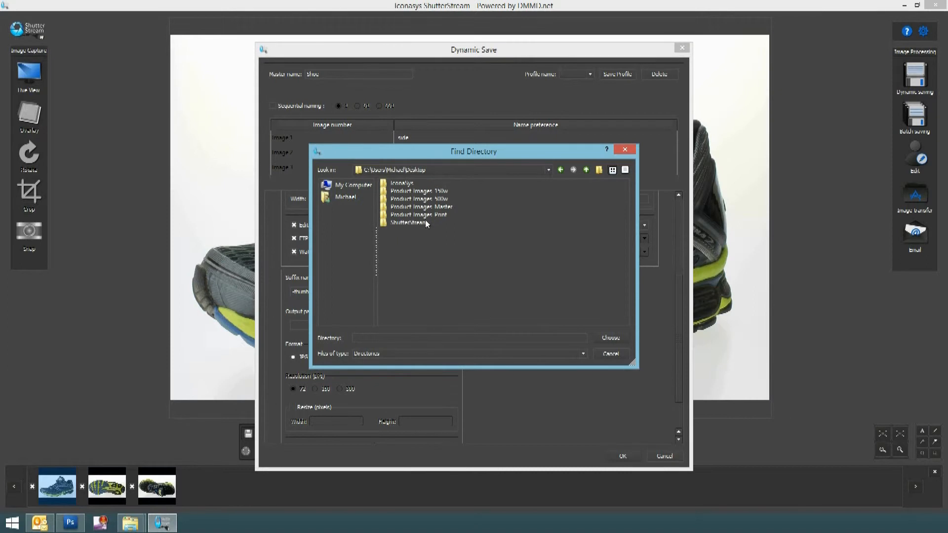
{"action": "double_click", "coordinate": [434, 191]}
{"action": "left_click", "coordinate": [610, 338]}
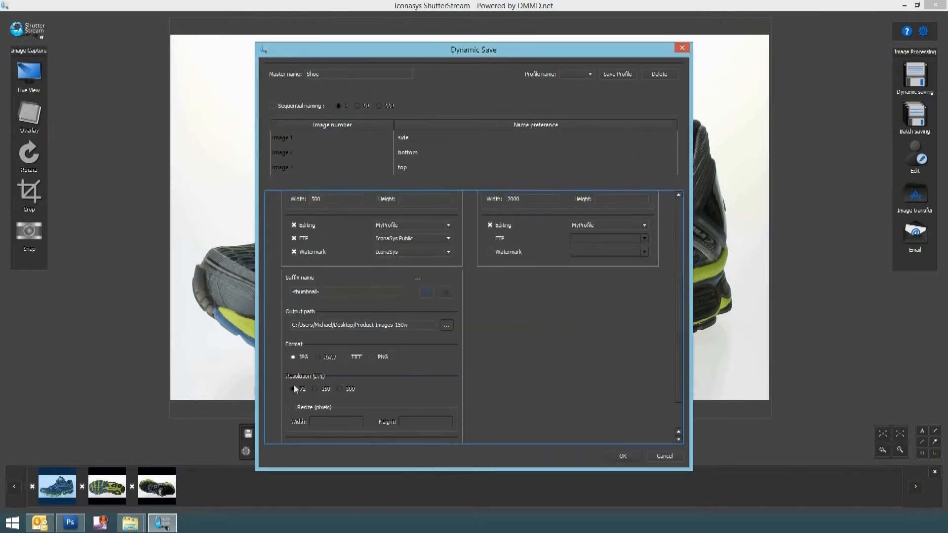
Enable resizing for the third output with a width of 150 pixels
{"action": "left_click", "coordinate": [292, 407]}
{"action": "left_click", "coordinate": [335, 421]}
{"action": "type", "text": "150"}
Enable Editing with MyProfile and FTP with IconaSys Public for the third output
{"action": "scroll", "coordinate": [427, 440], "scroll_direction": "down", "scroll_amount": 2}
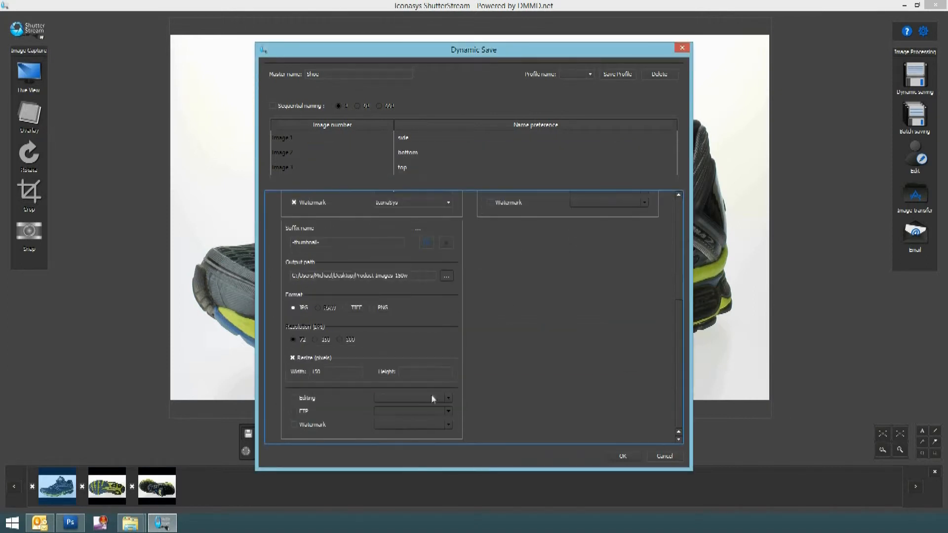
{"action": "left_click", "coordinate": [294, 397]}
{"action": "left_click", "coordinate": [395, 398]}
{"action": "left_click", "coordinate": [393, 407]}
{"action": "left_click", "coordinate": [294, 411]}
{"action": "left_click", "coordinate": [412, 411]}
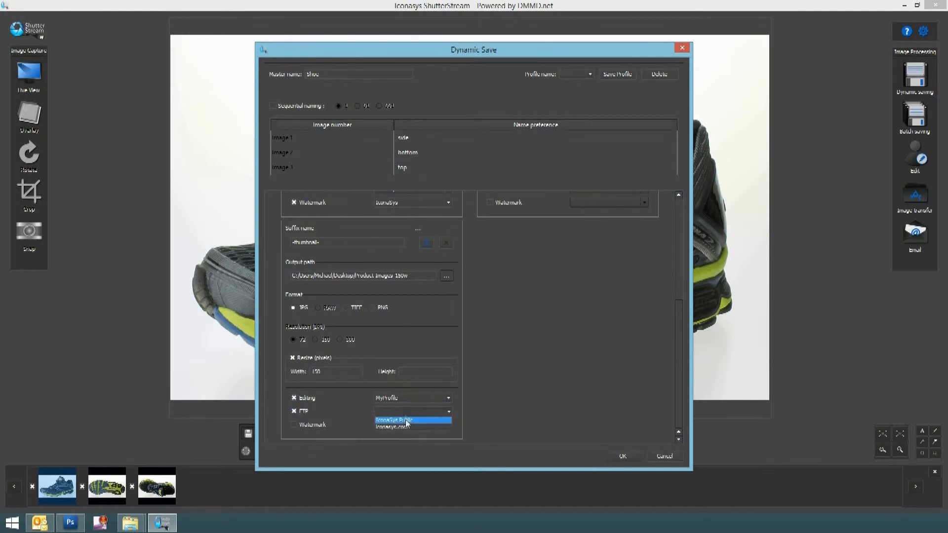
{"action": "left_click", "coordinate": [395, 421]}
Add a fourth output and set its suffix to -webmaster-
{"action": "left_click", "coordinate": [428, 243]}
{"action": "left_click", "coordinate": [513, 242]}
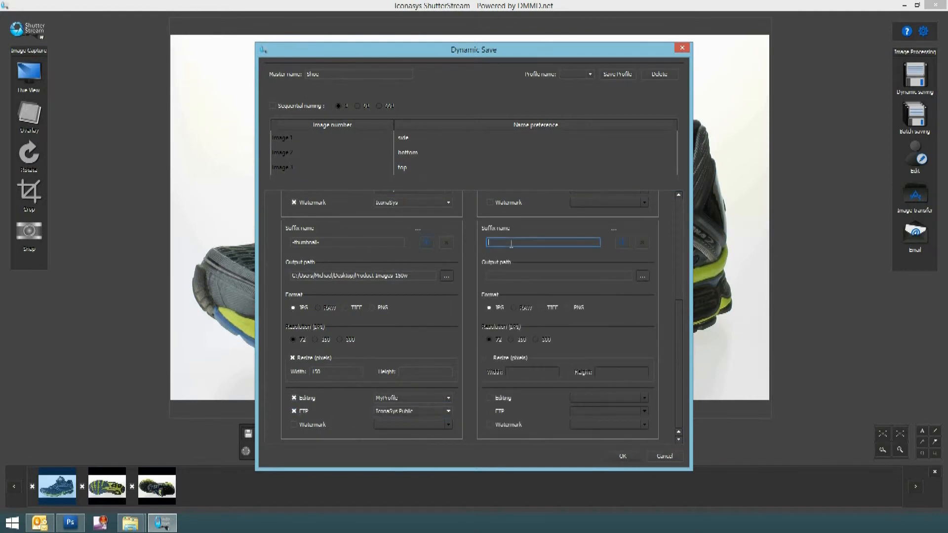
{"action": "type", "text": "-webmaster-"}
Set the fourth output's path to the desktop folder Product Images Master
{"action": "left_click", "coordinate": [642, 275]}
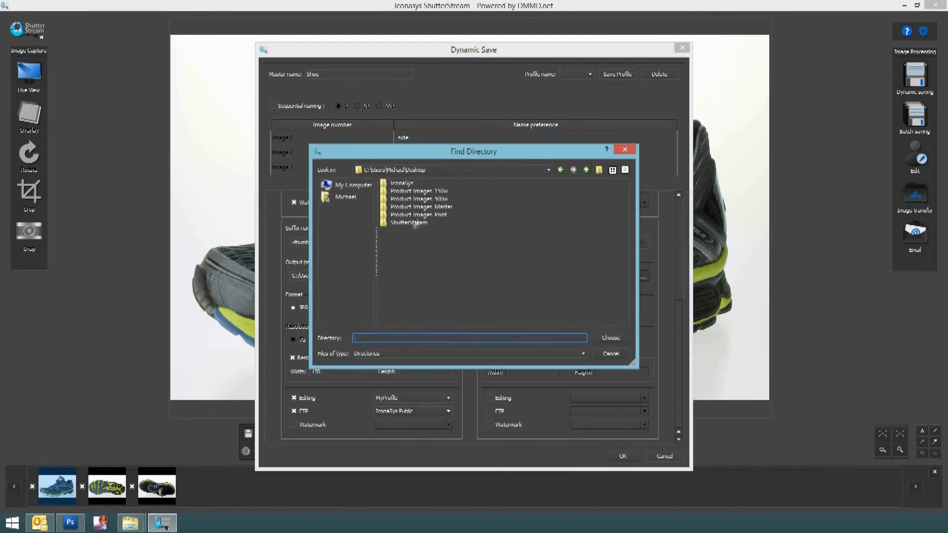
{"action": "double_click", "coordinate": [417, 223]}
{"action": "left_click", "coordinate": [610, 338]}
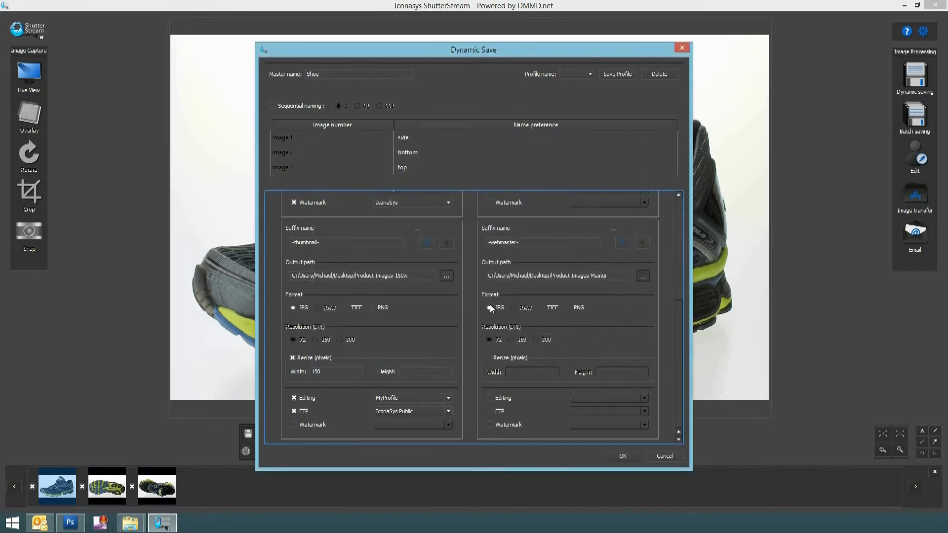
Enable resizing for the fourth output with a width of 1200 pixels
{"action": "left_click", "coordinate": [490, 359]}
{"action": "left_click", "coordinate": [520, 371]}
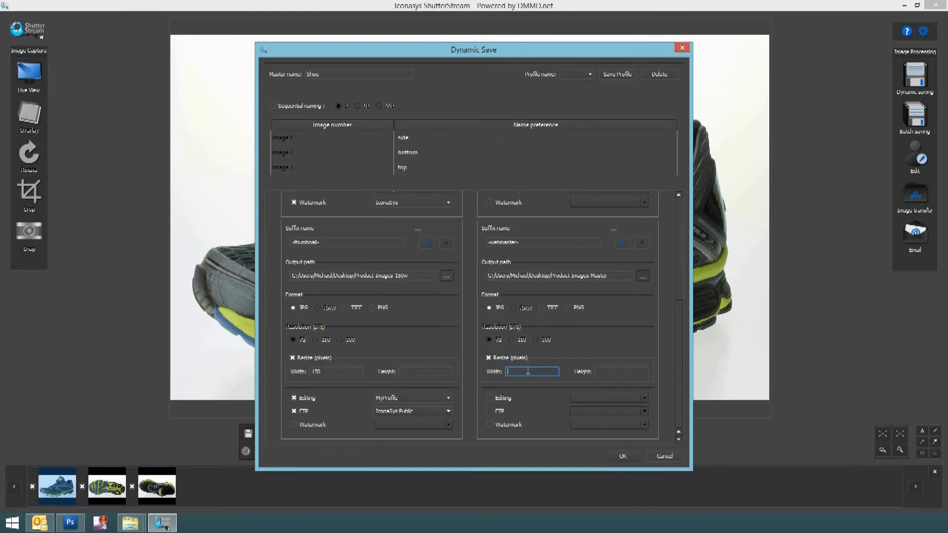
{"action": "type", "text": "1200"}
Enable Editing with MyProfile and turn on FTP for the fourth output, then apply the Dynamic Save settings
{"action": "left_click", "coordinate": [500, 399]}
{"action": "left_click", "coordinate": [597, 398]}
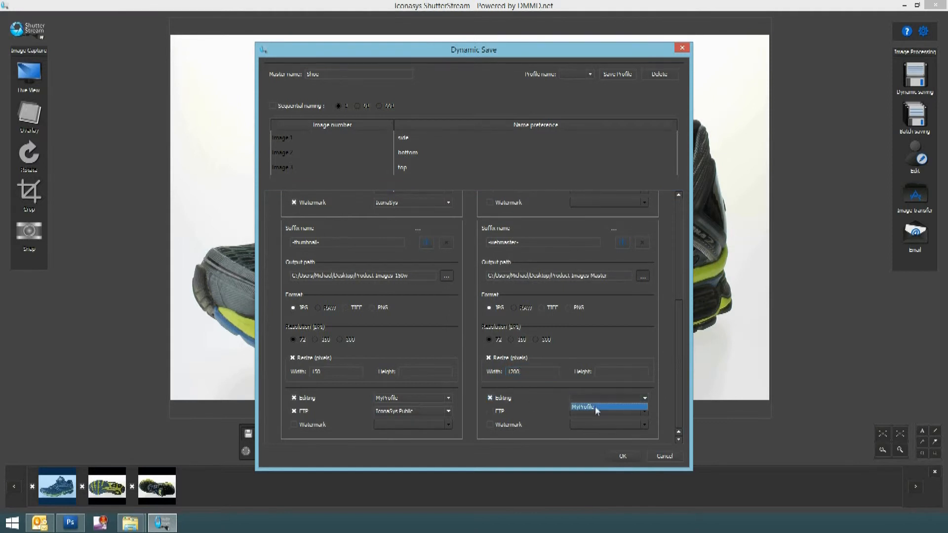
{"action": "left_click", "coordinate": [595, 408]}
{"action": "left_click", "coordinate": [501, 413]}
{"action": "left_click", "coordinate": [575, 413]}
{"action": "left_click", "coordinate": [625, 455]}
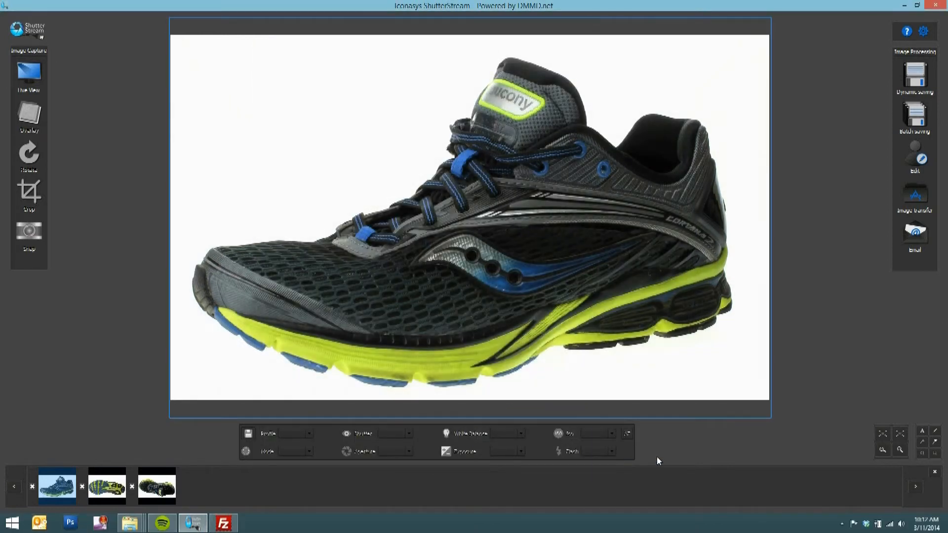
Switch to the output folder window and open the saved Shoe_print_bottom image in Windows Photo Viewer
{"action": "mouse_move", "coordinate": [129, 522]}
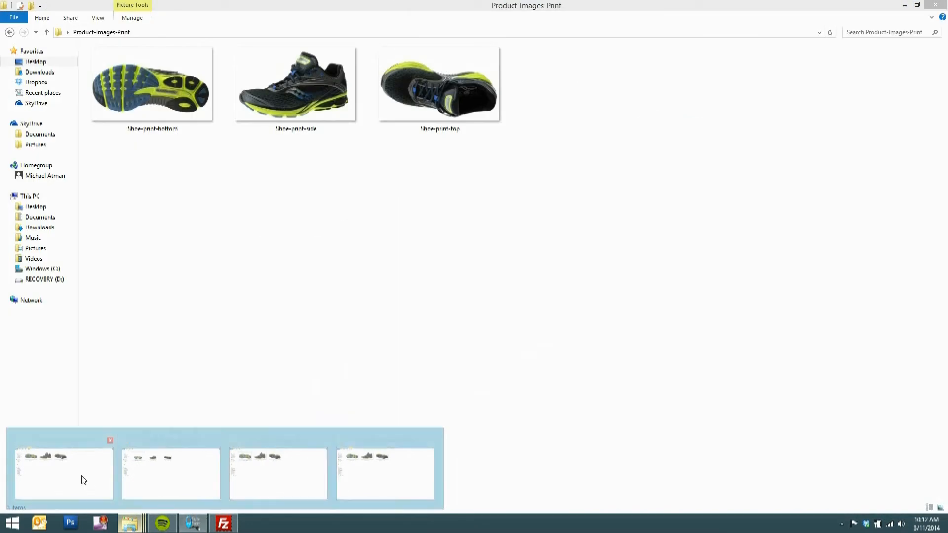
{"action": "left_click", "coordinate": [84, 480]}
{"action": "double_click", "coordinate": [122, 93]}
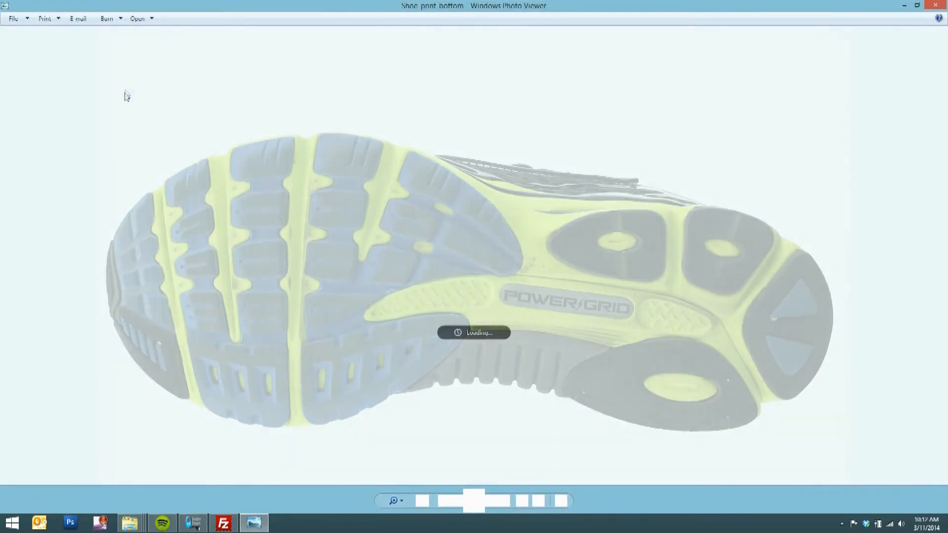
Page through the remaining print images in the photo viewer and close it
{"action": "key", "text": "Right"}
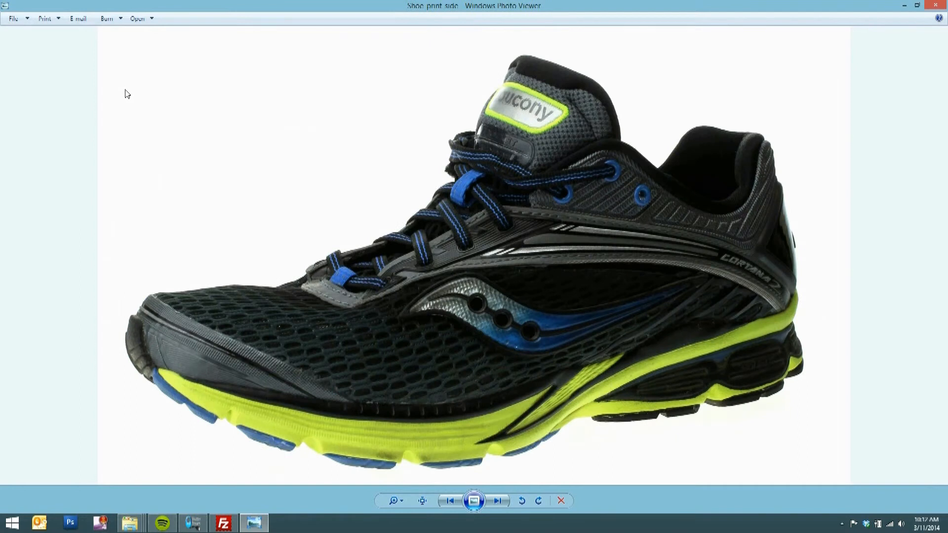
{"action": "key", "text": "Right"}
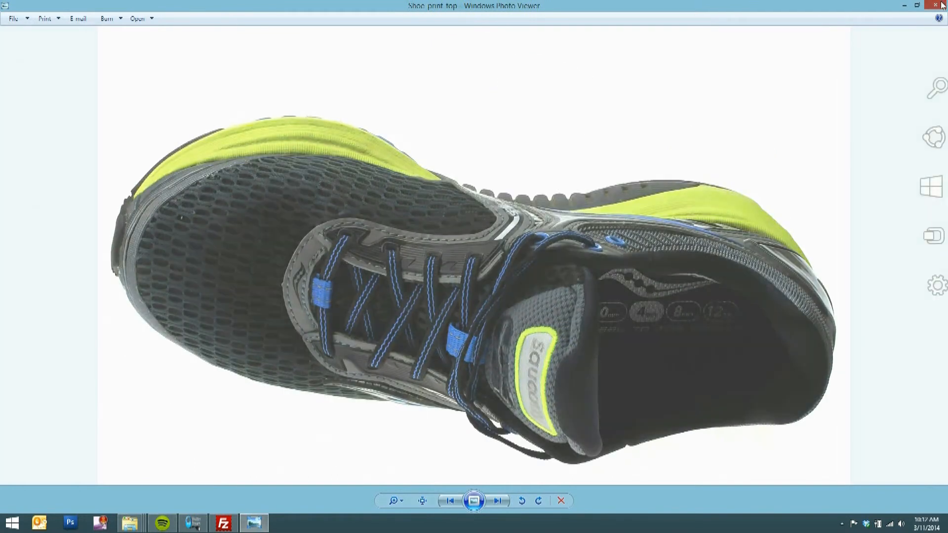
{"action": "left_click", "coordinate": [941, 5]}
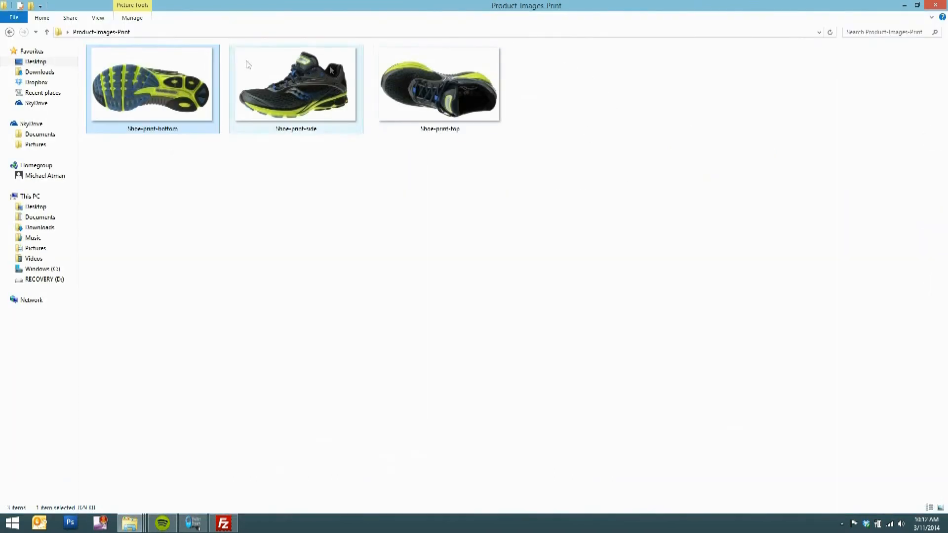
Open the Shoe-print-bottom file's properties and check its dimensions on the Details tab
{"action": "right_click", "coordinate": [167, 76]}
{"action": "left_click", "coordinate": [220, 344]}
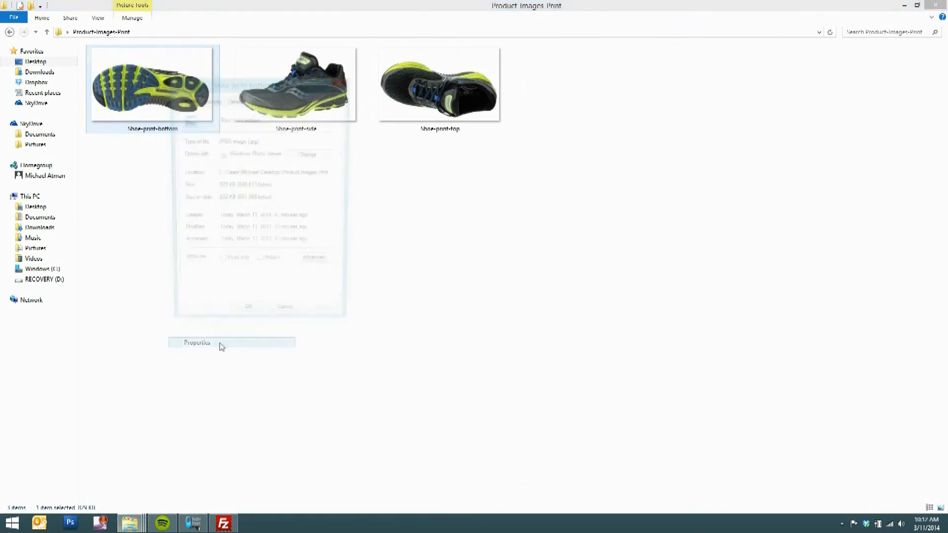
{"action": "left_click", "coordinate": [234, 100]}
{"action": "left_click", "coordinate": [275, 262]}
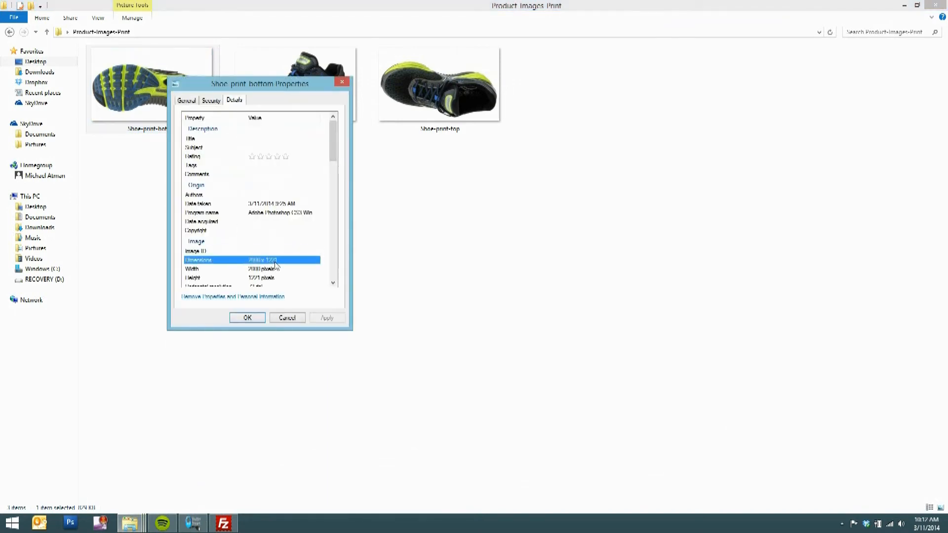
{"action": "left_click", "coordinate": [254, 317]}
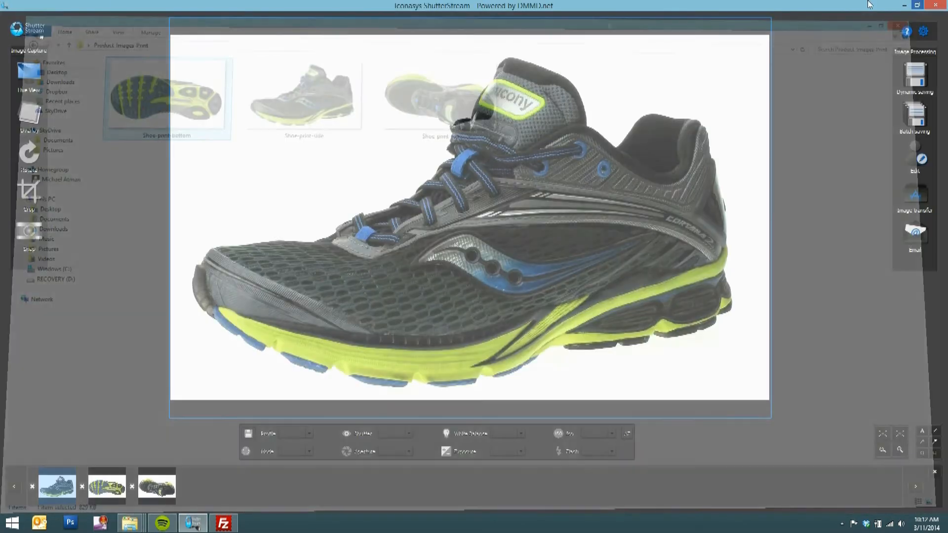
Open the Product Images 150w folder's thumbnail images in the photo viewer, page through them and close it
{"action": "left_click", "coordinate": [130, 524]}
{"action": "left_click", "coordinate": [93, 464]}
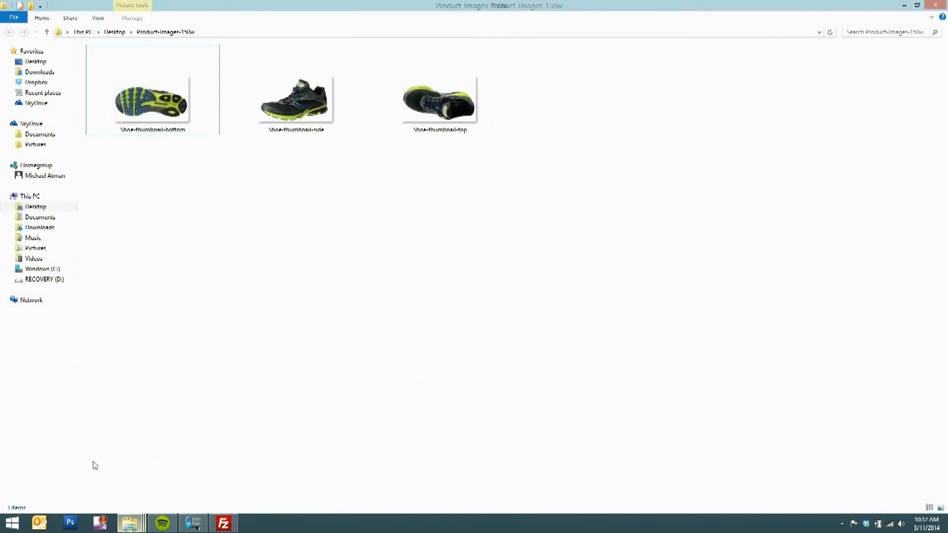
{"action": "double_click", "coordinate": [160, 137]}
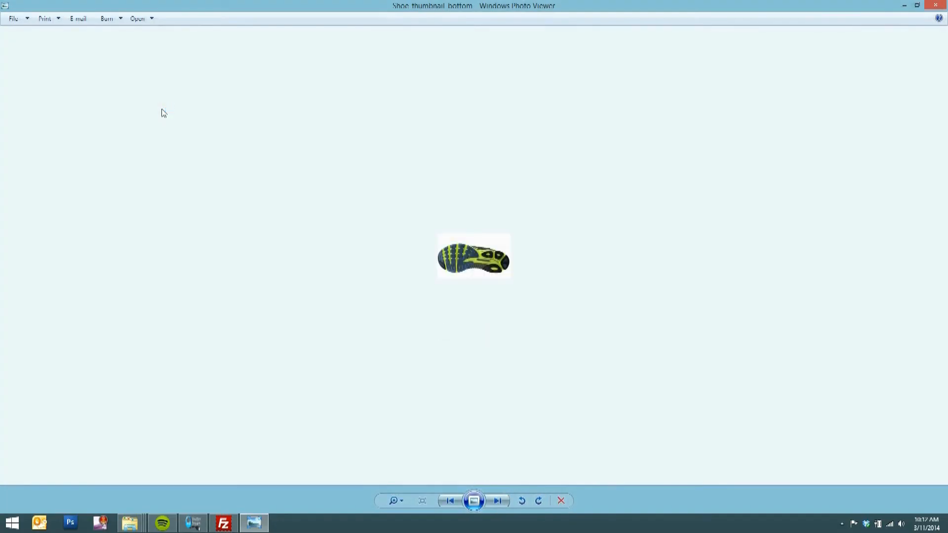
{"action": "key", "text": "Right"}
{"action": "key", "text": "Right"}
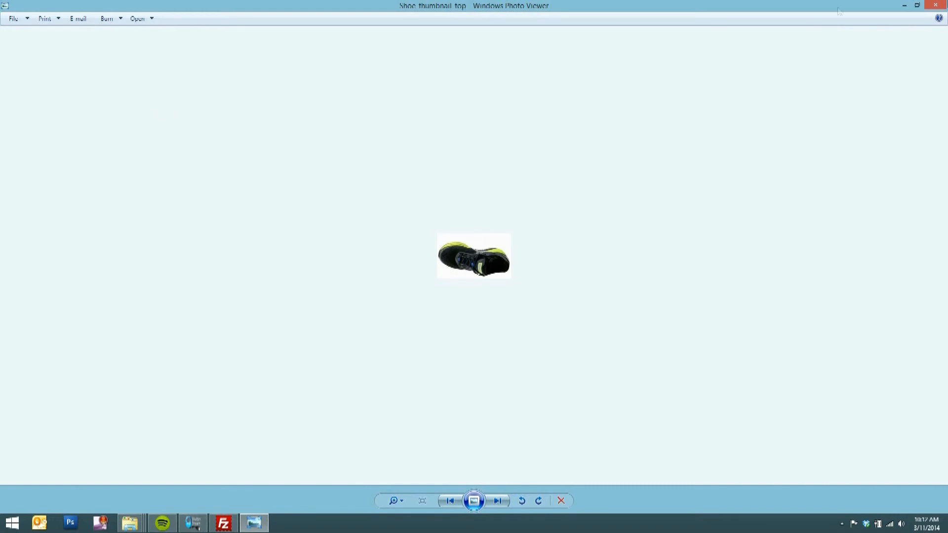
{"action": "left_click", "coordinate": [936, 5]}
Open the Shoe-thumbnail-bottom file's properties and check its dimensions on the Details tab
{"action": "right_click", "coordinate": [157, 105]}
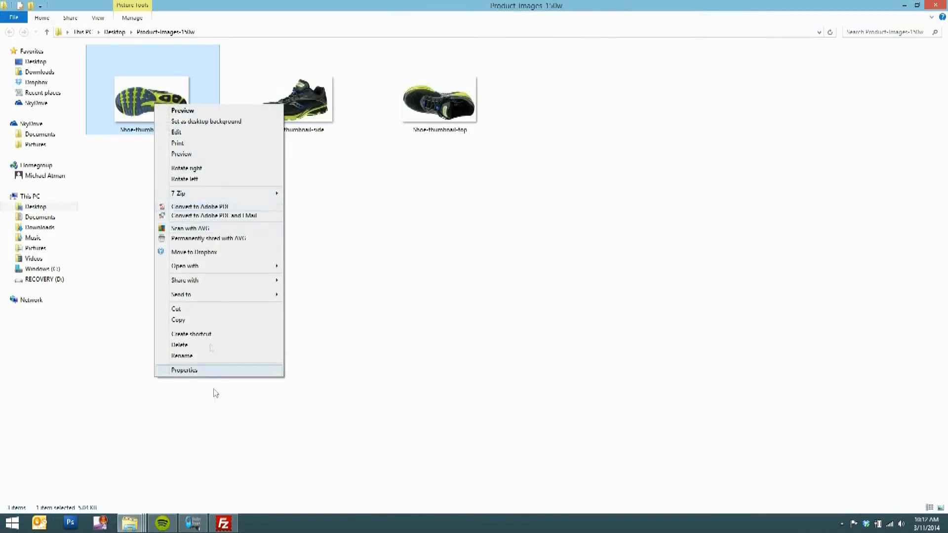
{"action": "left_click", "coordinate": [223, 371]}
{"action": "left_click", "coordinate": [221, 127]}
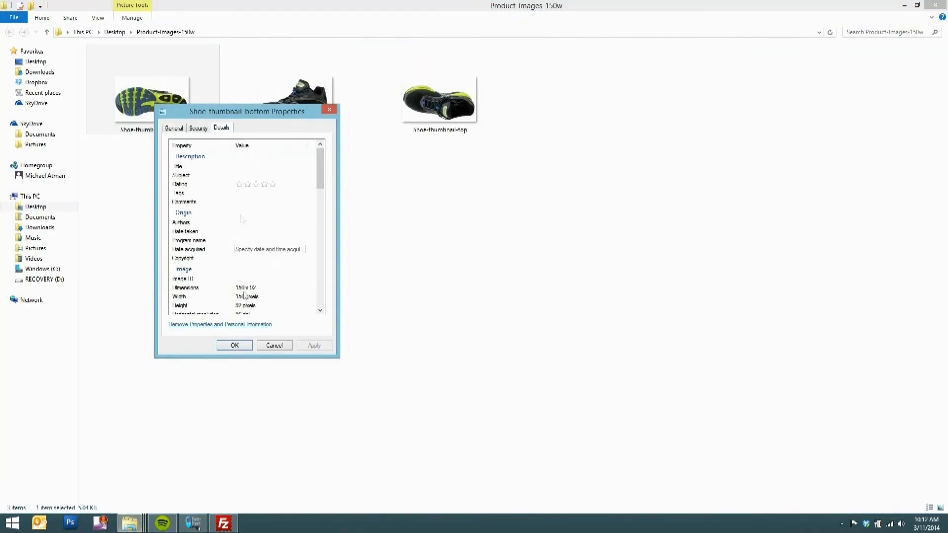
{"action": "left_click", "coordinate": [243, 288]}
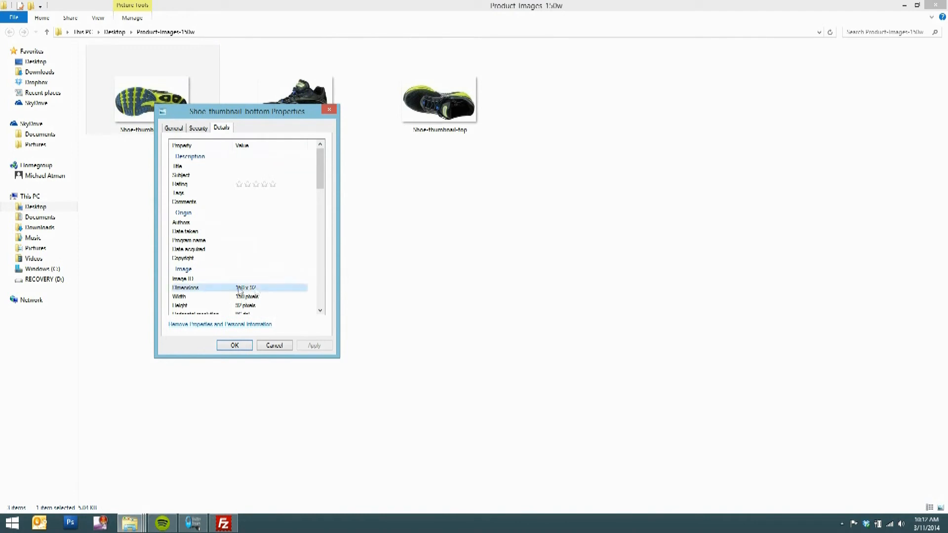
{"action": "left_click", "coordinate": [234, 345]}
Open the Product Images 500w folder's web images in the photo viewer, page through them and close it
{"action": "left_click", "coordinate": [945, 4]}
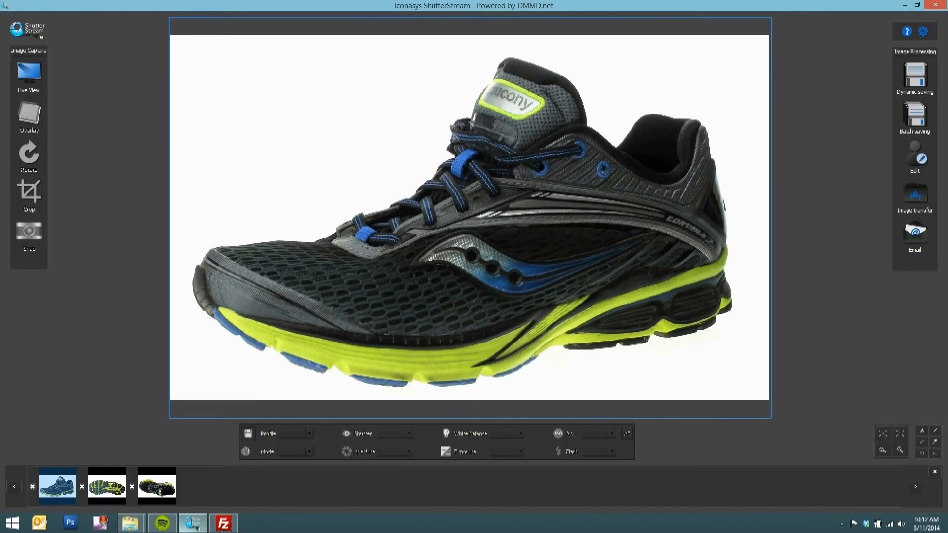
{"action": "left_click", "coordinate": [135, 520]}
{"action": "left_click", "coordinate": [109, 463]}
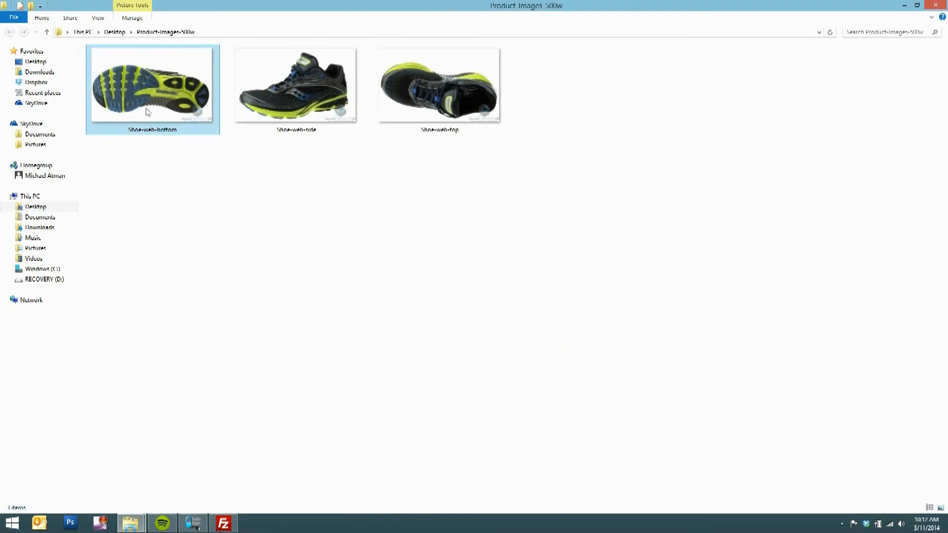
{"action": "double_click", "coordinate": [158, 94]}
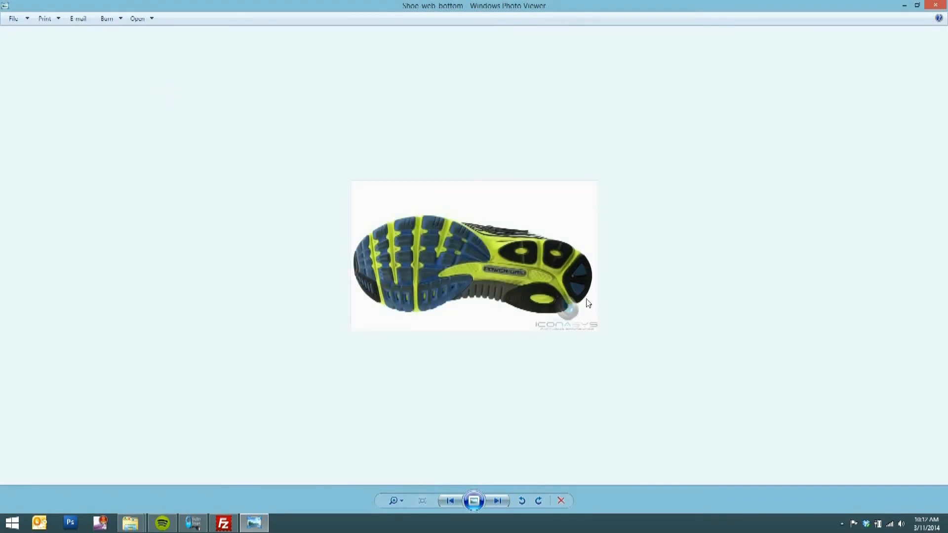
{"action": "key", "text": "Right"}
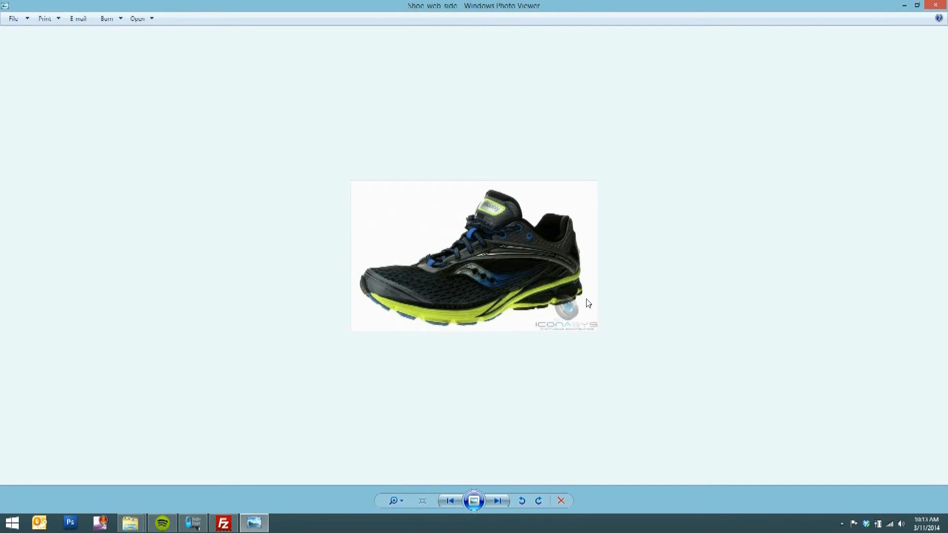
{"action": "key", "text": "Right"}
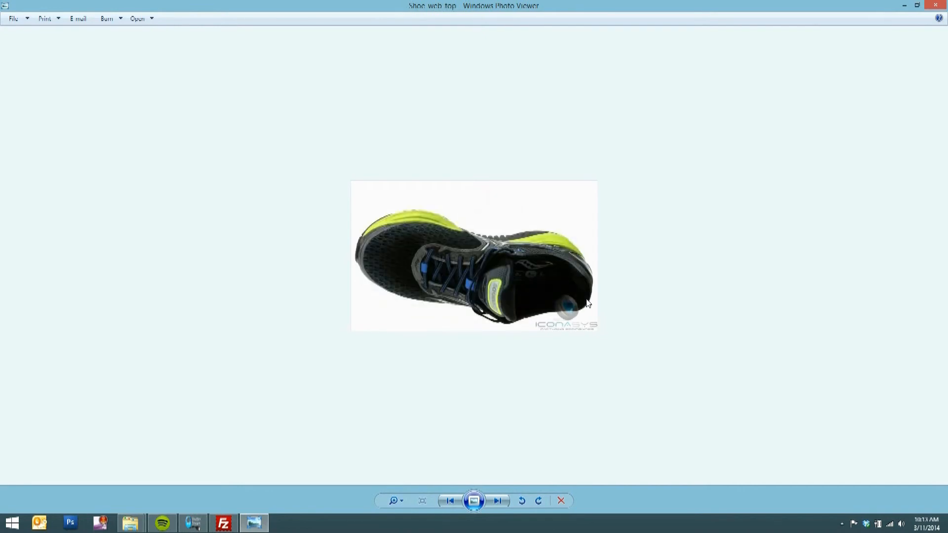
{"action": "left_click", "coordinate": [944, 5]}
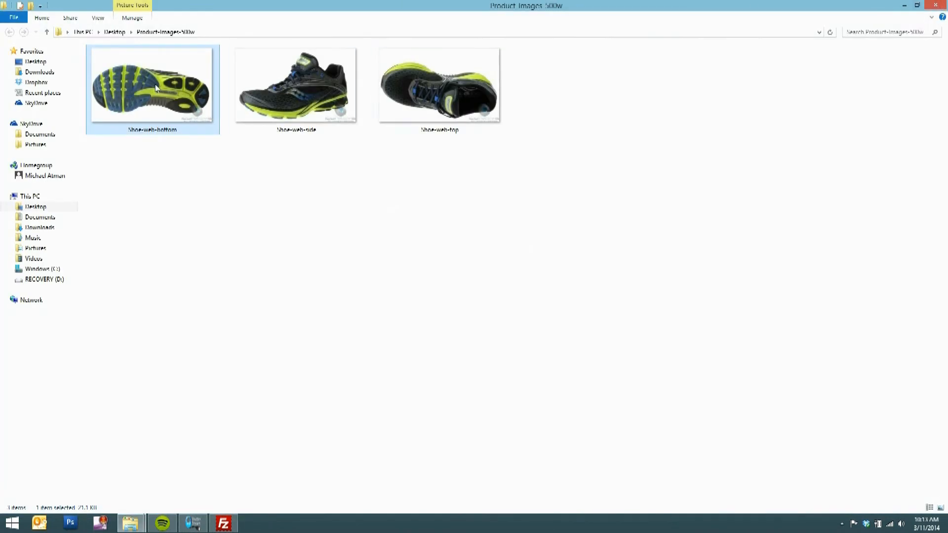
Open the Shoe-web-bottom file's properties and check its dimensions on the Details tab
{"action": "right_click", "coordinate": [156, 88]}
{"action": "left_click", "coordinate": [232, 350]}
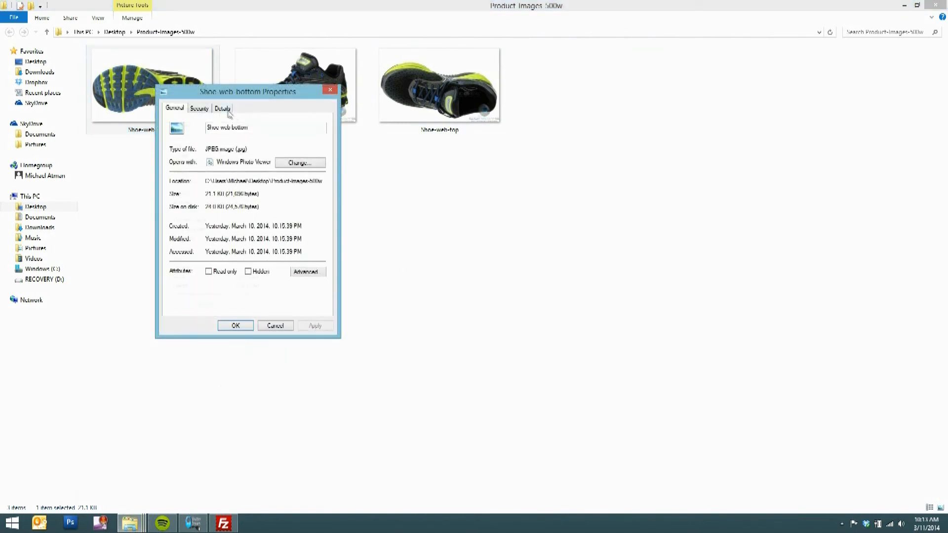
{"action": "left_click", "coordinate": [223, 111]}
{"action": "left_click", "coordinate": [236, 268]}
{"action": "left_click", "coordinate": [235, 325]}
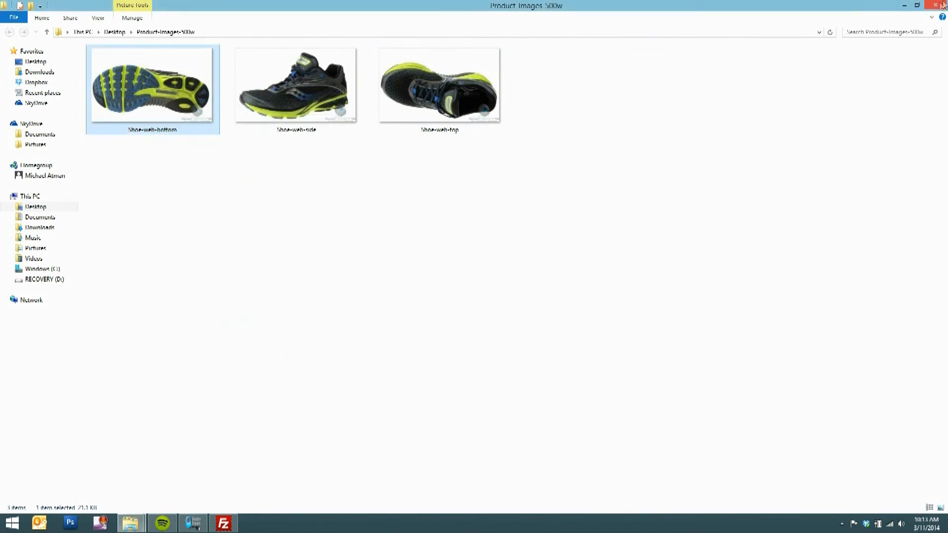
Open the Product Images Master folder's webmaster images in the photo viewer, page through them and close it
{"action": "left_click", "coordinate": [192, 522]}
{"action": "left_click", "coordinate": [138, 522]}
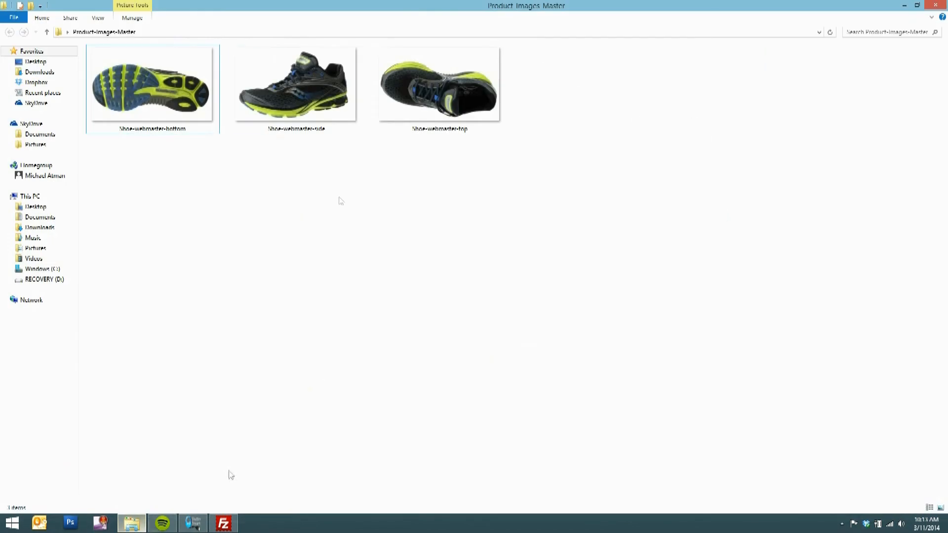
{"action": "left_click", "coordinate": [172, 105]}
{"action": "double_click", "coordinate": [171, 105]}
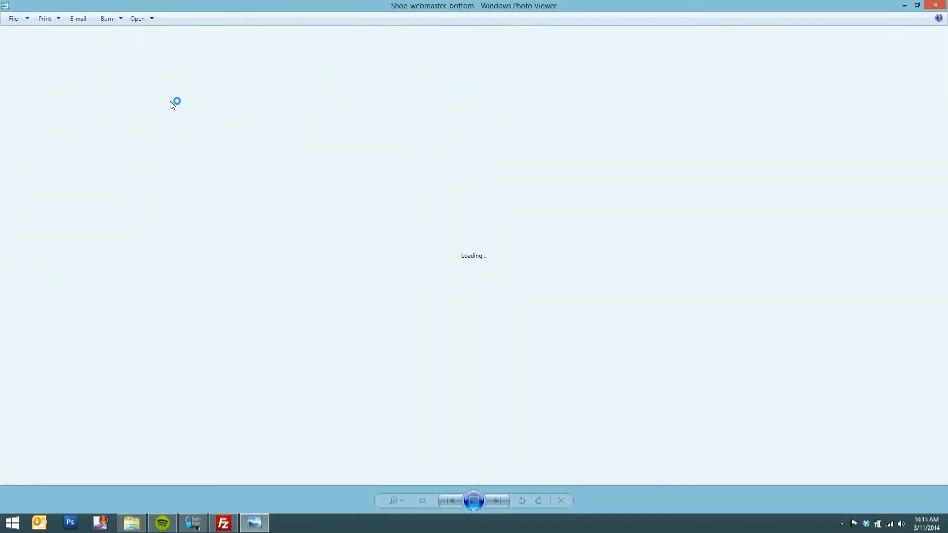
{"action": "key", "text": "Right"}
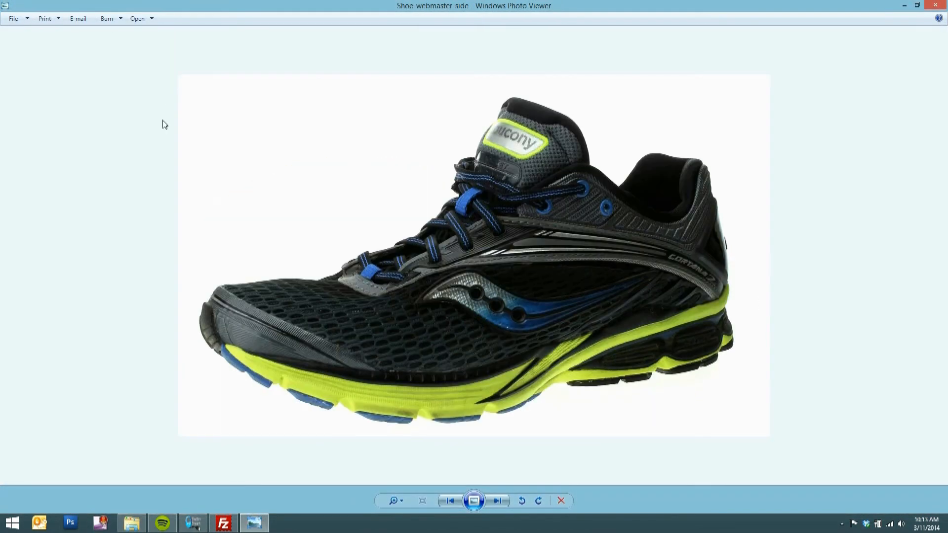
{"action": "key", "text": "Right"}
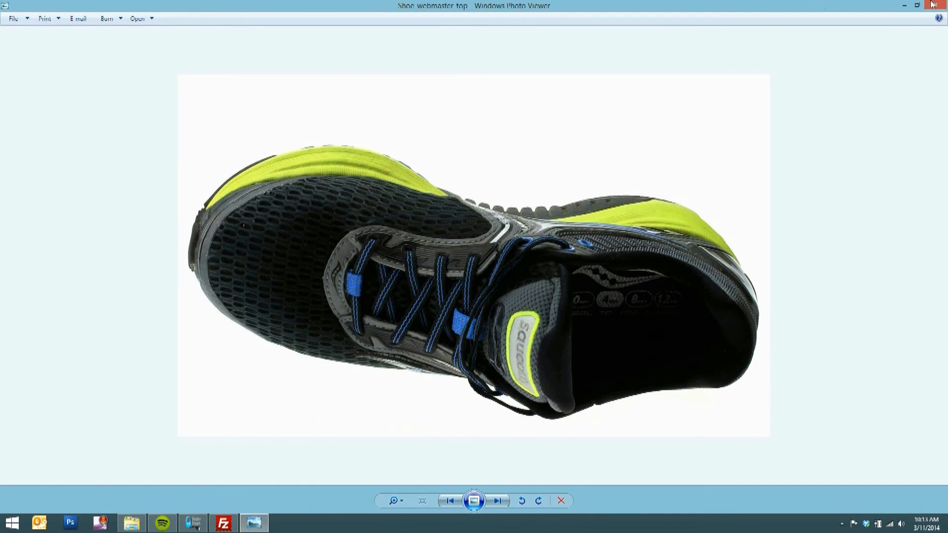
{"action": "left_click", "coordinate": [932, 5]}
Open the Shoe-webmaster-bottom file's properties and check its dimensions on the Details tab
{"action": "right_click", "coordinate": [146, 102]}
{"action": "left_click", "coordinate": [220, 367]}
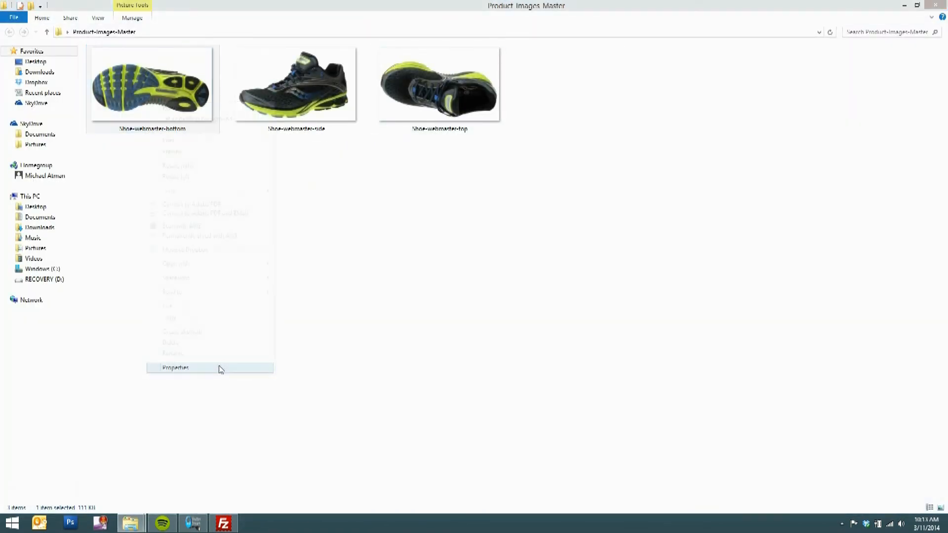
{"action": "left_click", "coordinate": [217, 127]}
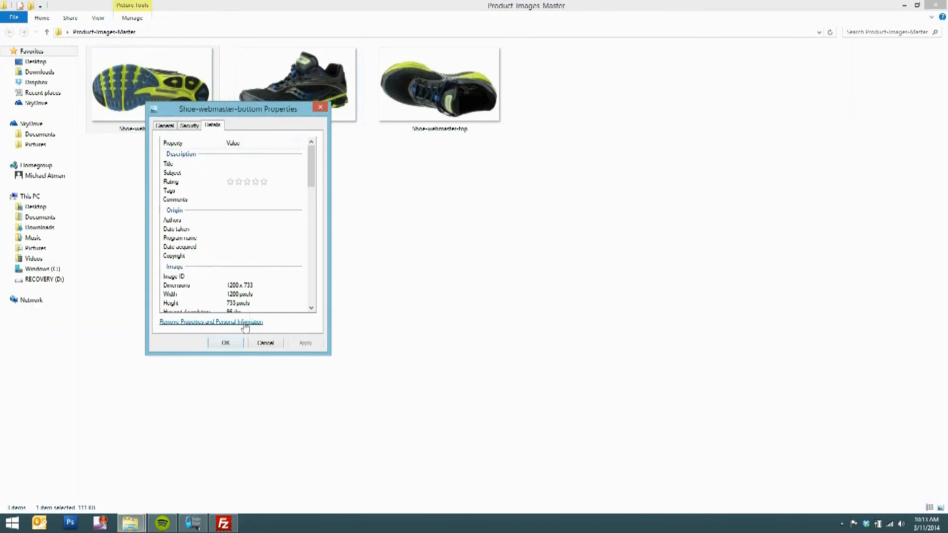
{"action": "left_click", "coordinate": [227, 287]}
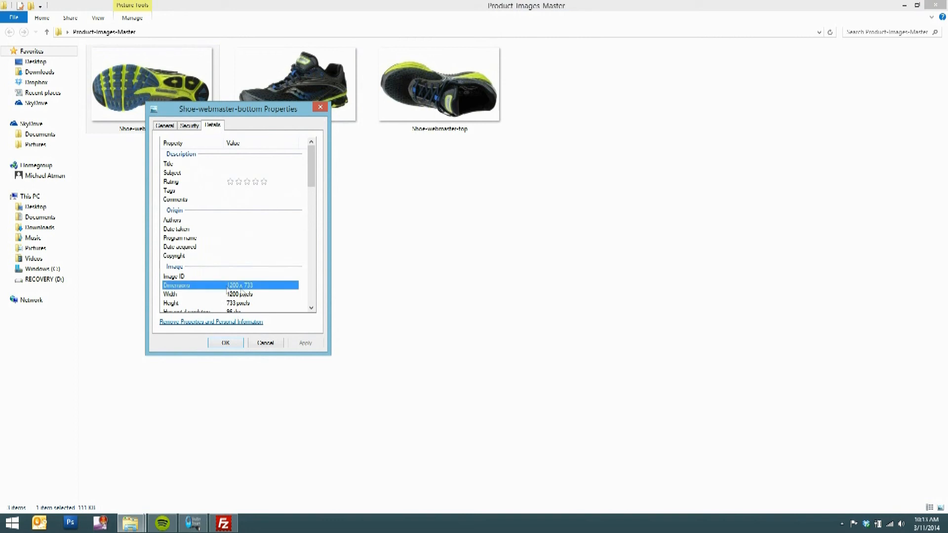
{"action": "left_click", "coordinate": [226, 343]}
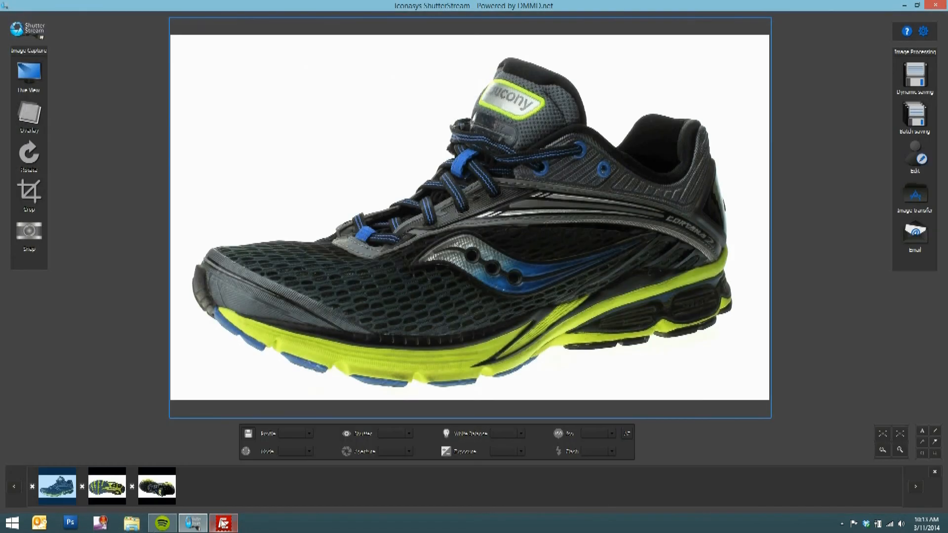
Connect to the IconasysPublic FTP site in FileZilla and review the uploaded shoe files in its Product Images folder
{"action": "left_click", "coordinate": [223, 523]}
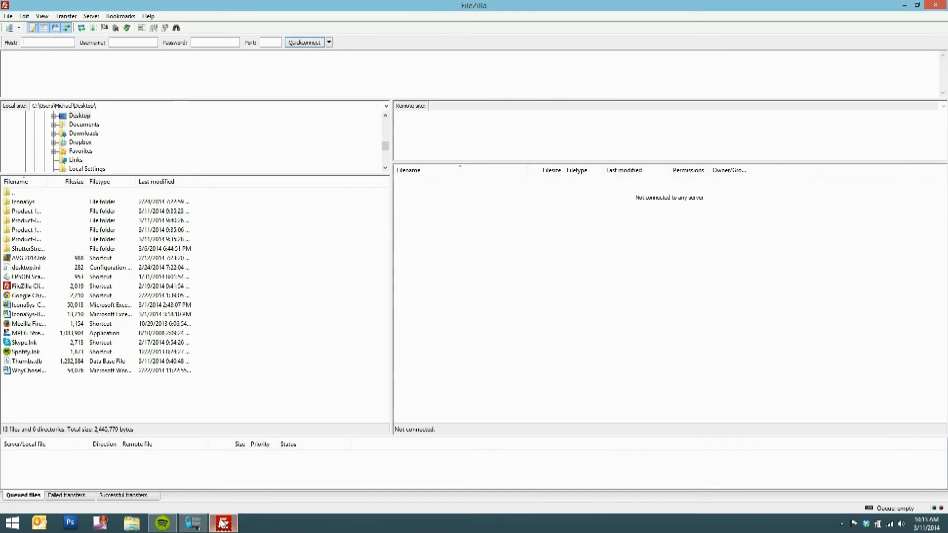
{"action": "left_click", "coordinate": [18, 28]}
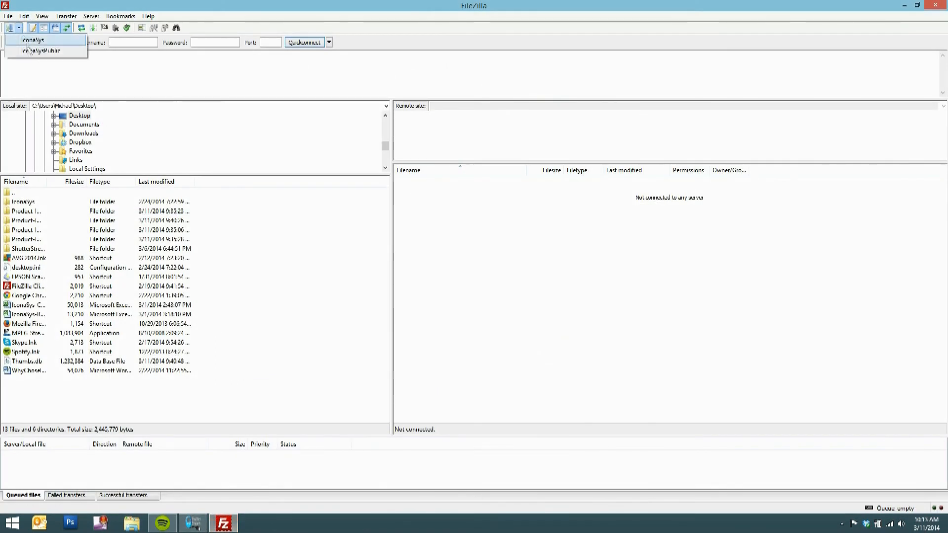
{"action": "left_click", "coordinate": [29, 51]}
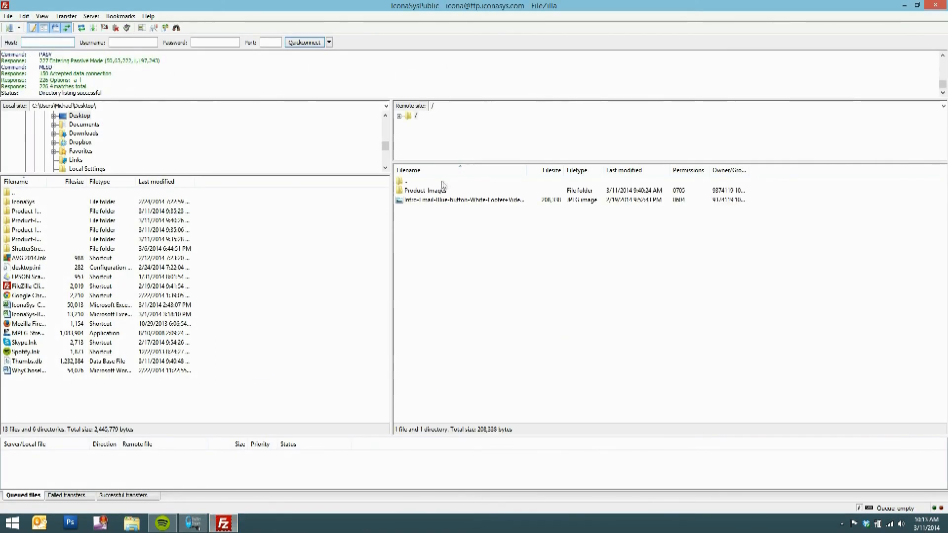
{"action": "double_click", "coordinate": [438, 190]}
{"action": "left_click_drag", "start_coordinate": [483, 324], "coordinate": [442, 193]}
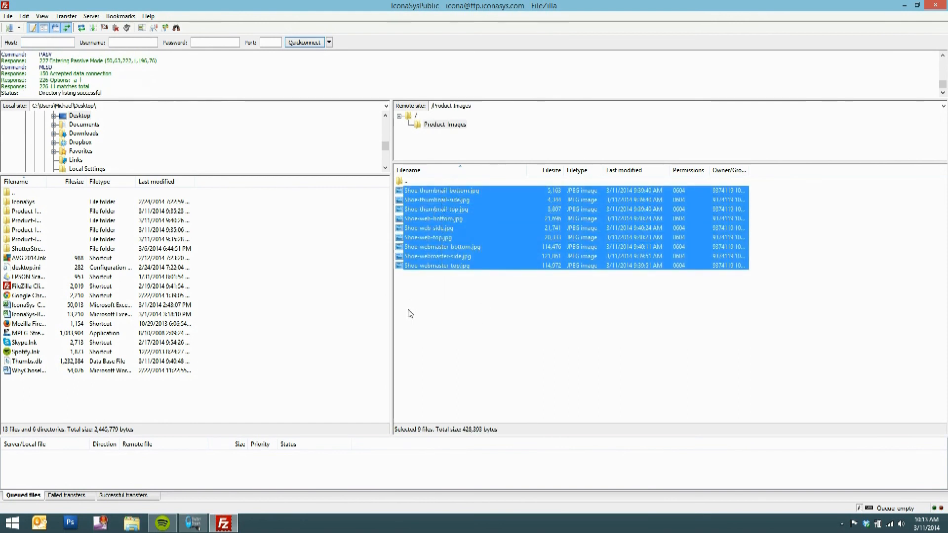
{"action": "left_click", "coordinate": [408, 312]}
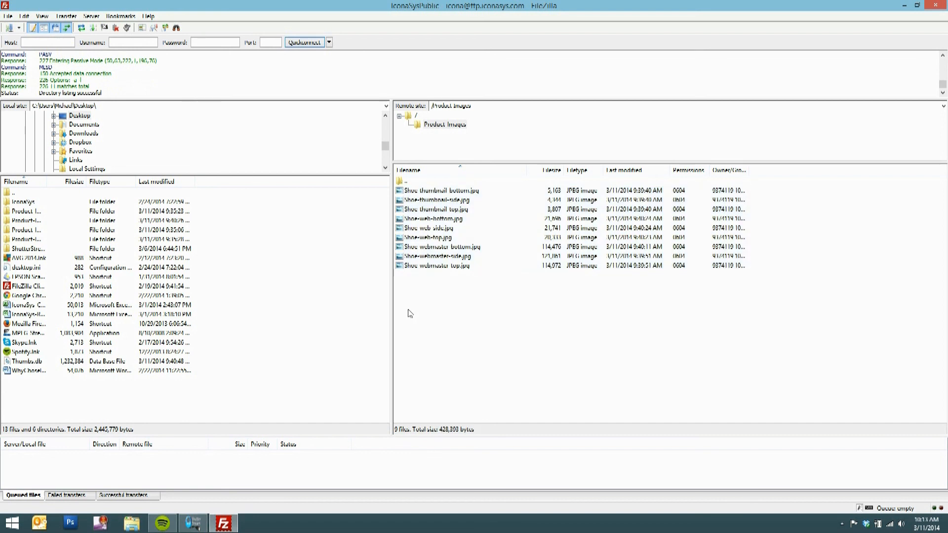